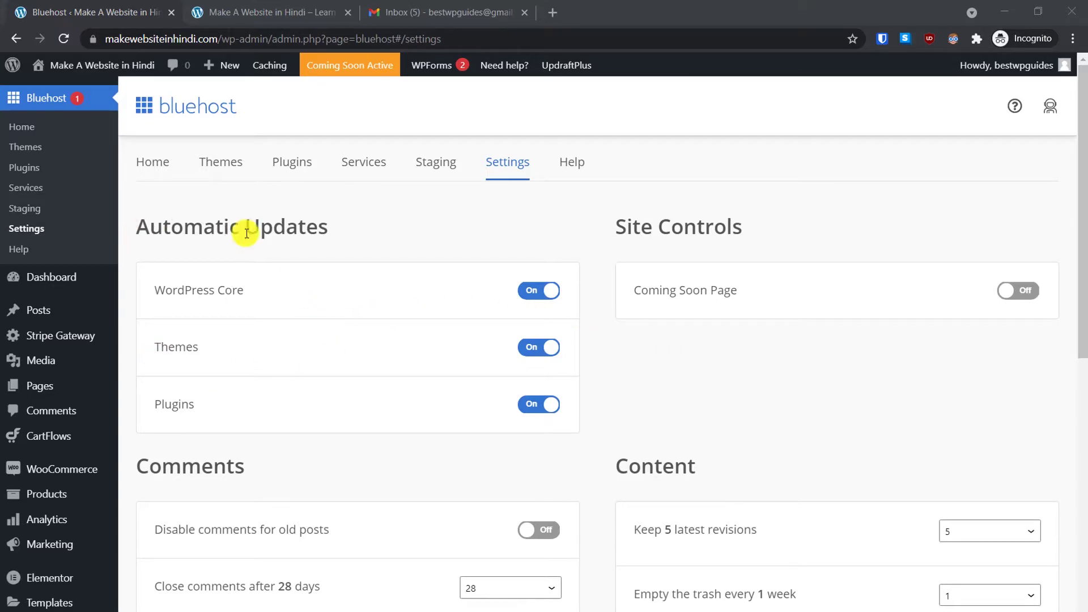
Scroll the Bluehost settings page, where Coming Soon is off and automatic updates are on
{"action": "scroll", "coordinate": [253, 374], "scroll_direction": "down", "scroll_amount": 4}
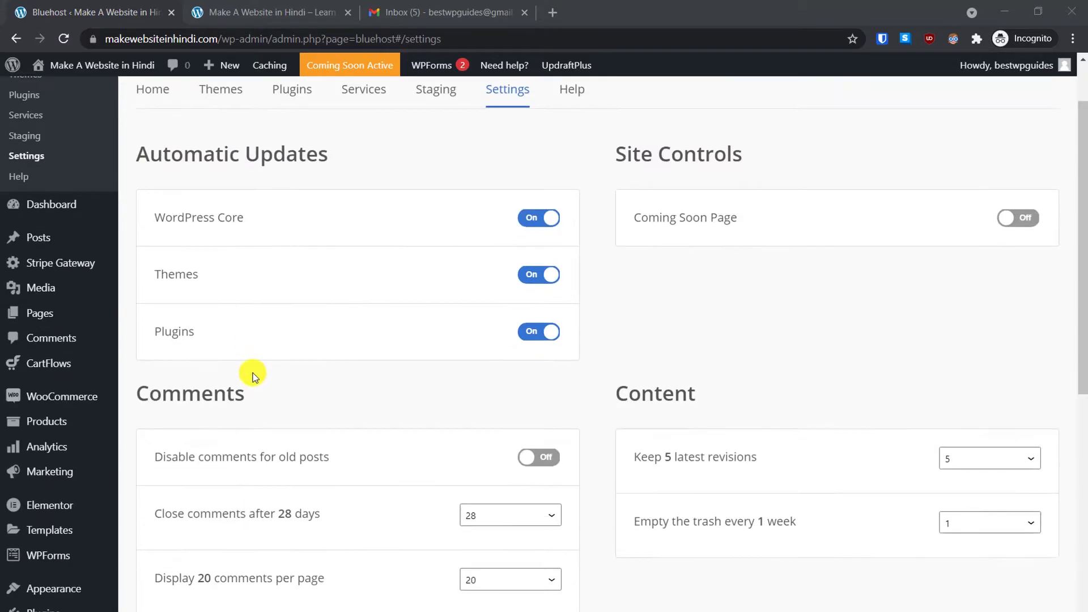
Search plugins for 'pdf invoice', then install and activate WooCommerce PDF Invoices & Packing Slips
{"action": "mouse_move", "coordinate": [57, 471]}
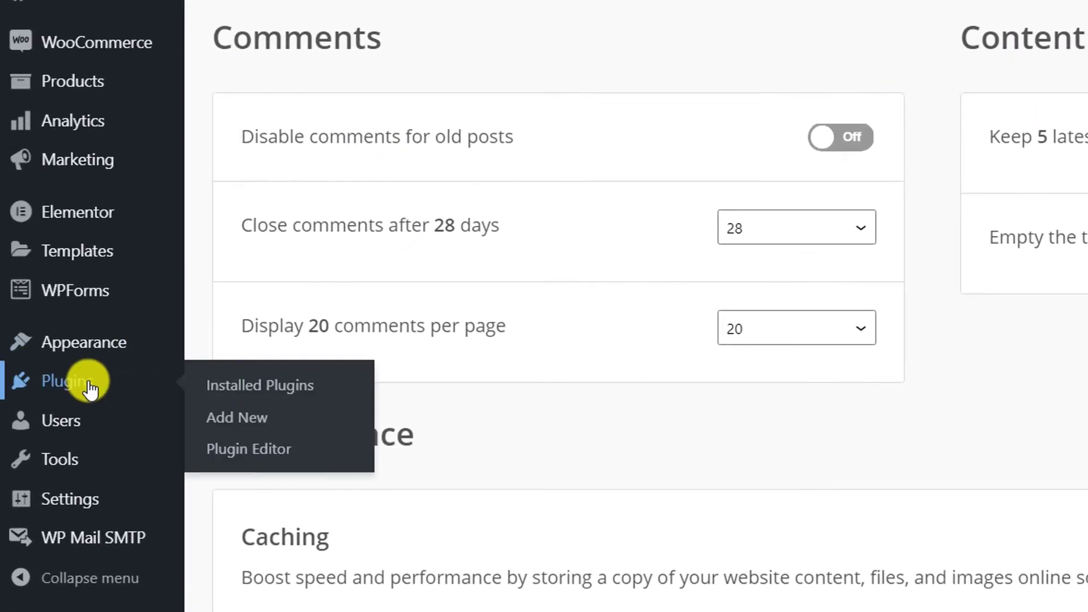
{"action": "left_click", "coordinate": [236, 416]}
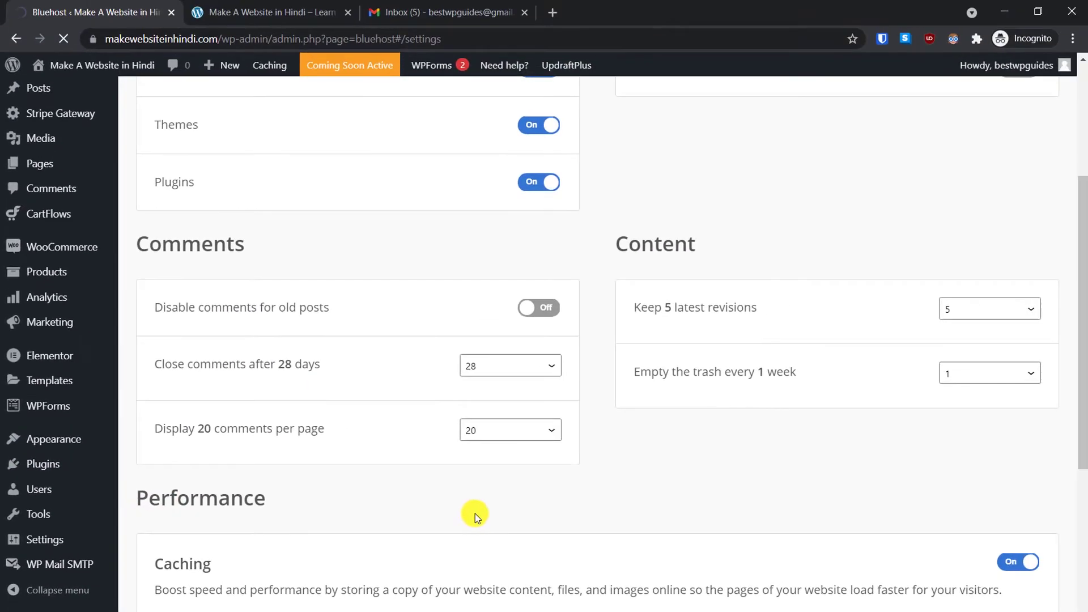
{"action": "left_click", "coordinate": [981, 306]}
{"action": "type", "text": "pd"}
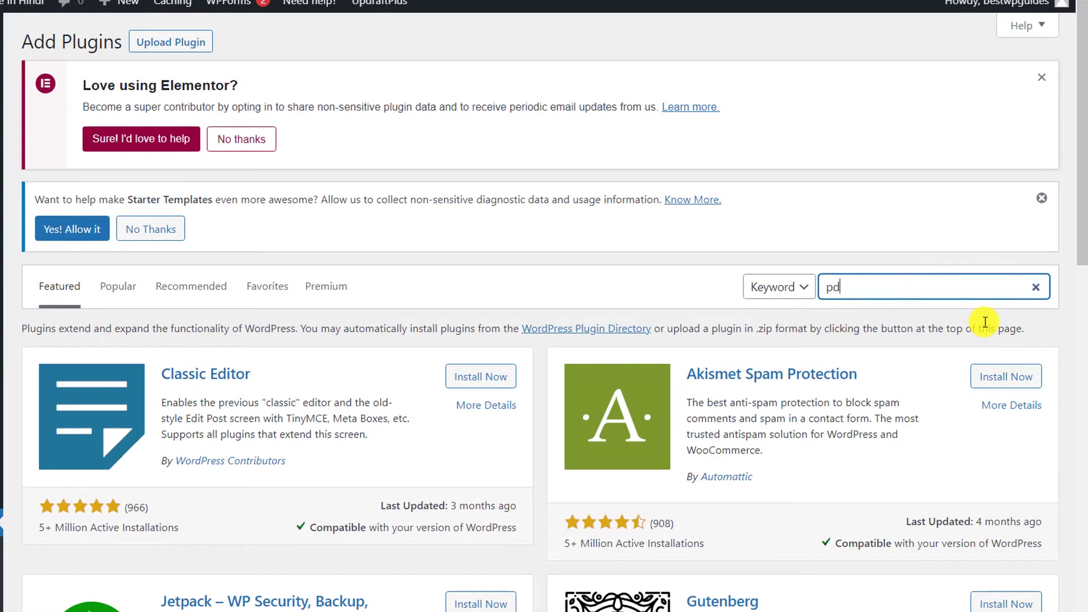
{"action": "type", "text": "f invoice"}
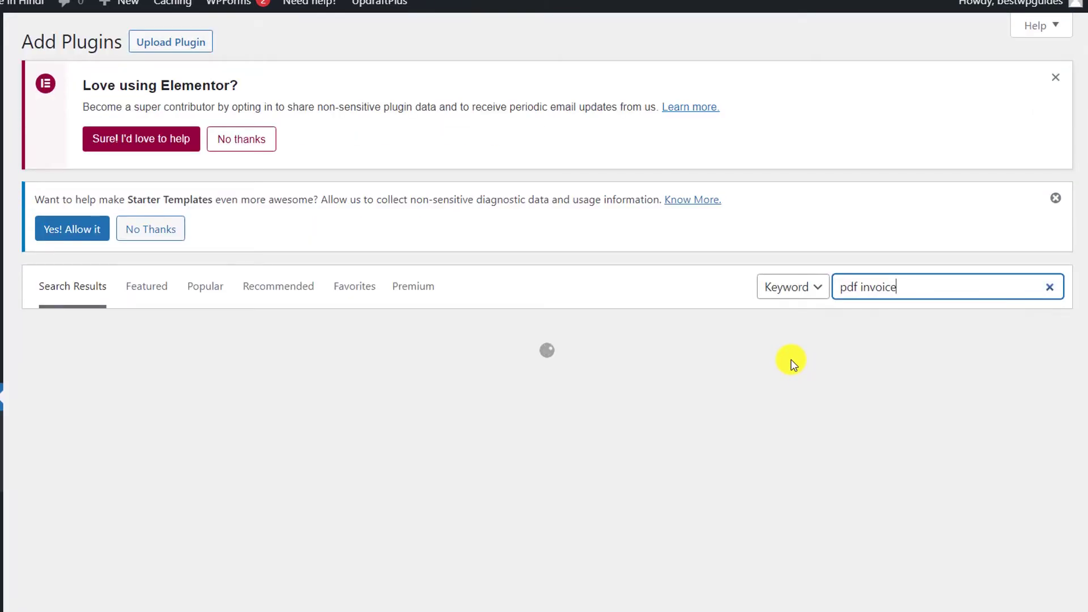
{"action": "scroll", "coordinate": [792, 360], "scroll_direction": "down", "scroll_amount": 3}
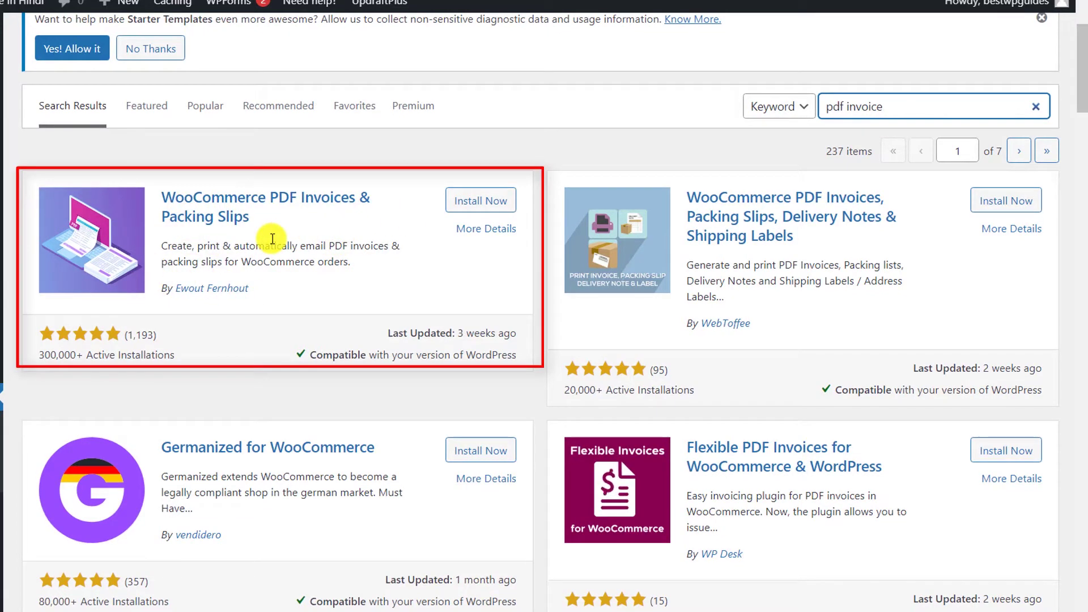
{"action": "left_click", "coordinate": [462, 200]}
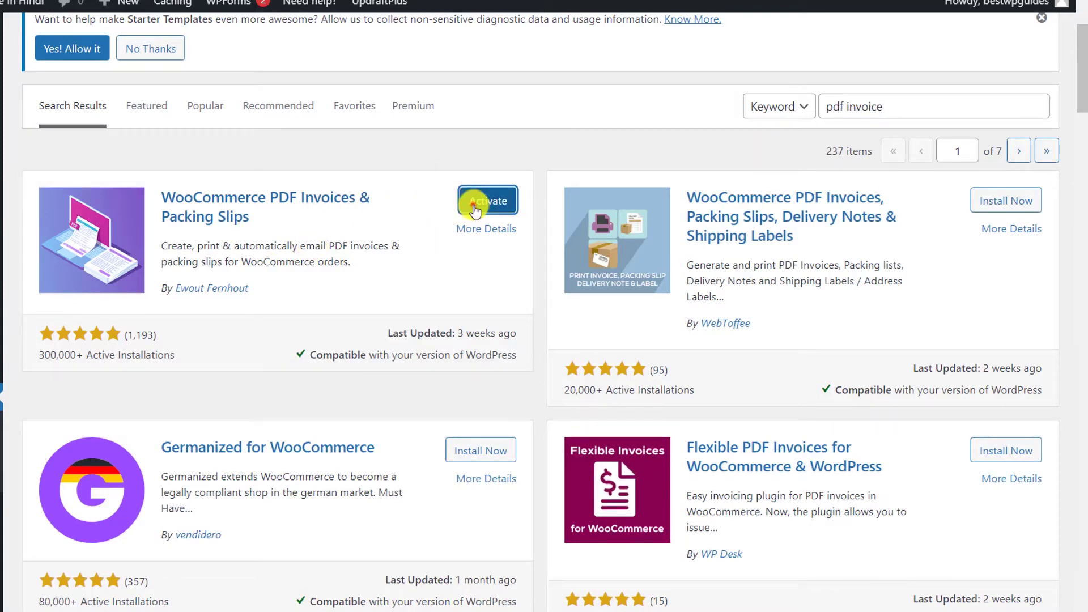
{"action": "left_click", "coordinate": [475, 210]}
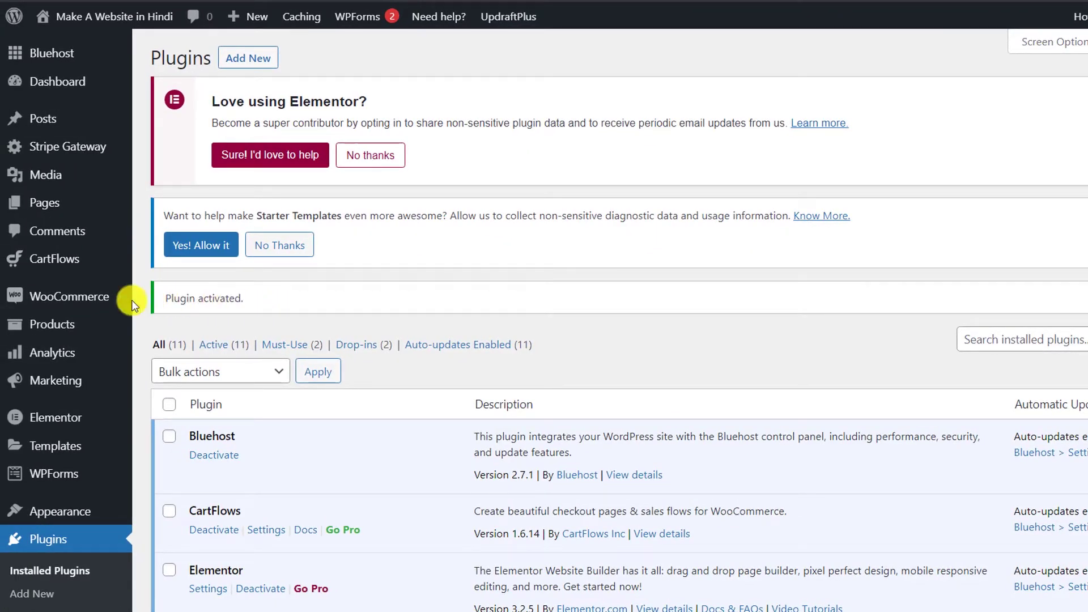
Open WooCommerce > PDF Invoices General settings, showing the Simple template and A4 paper
{"action": "mouse_move", "coordinate": [86, 306]}
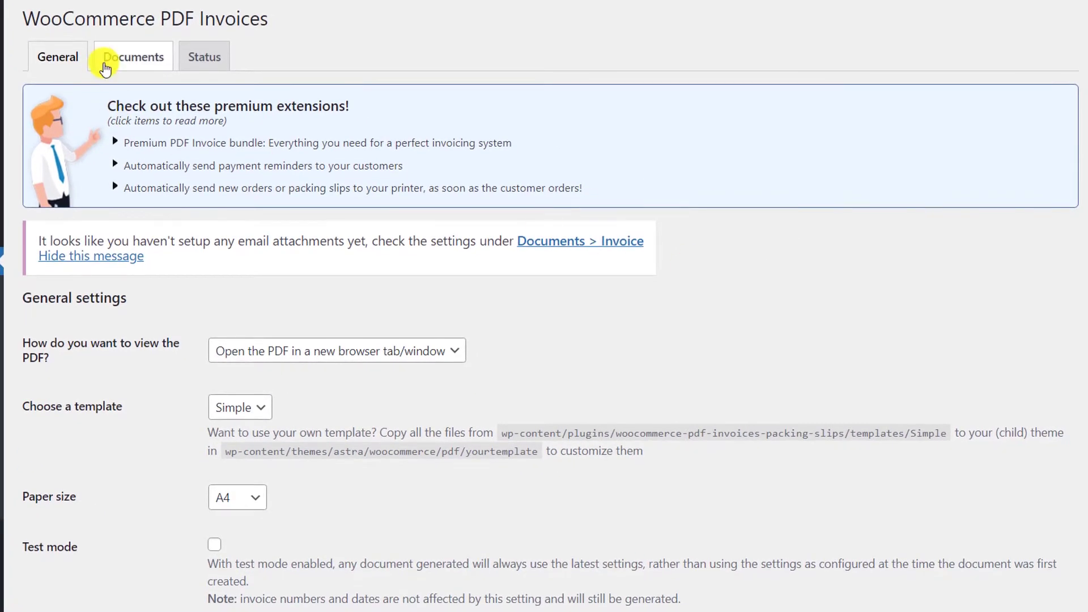
{"action": "scroll", "coordinate": [238, 152], "scroll_direction": "down", "scroll_amount": 2}
{"action": "scroll", "coordinate": [199, 100], "scroll_direction": "up", "scroll_amount": 1}
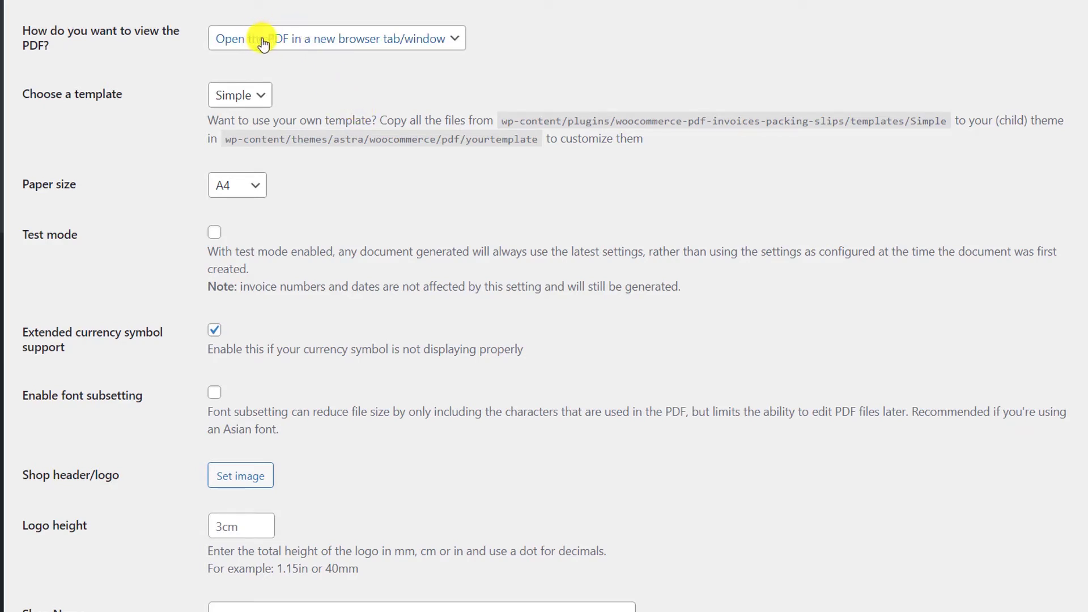
{"action": "left_click", "coordinate": [283, 39]}
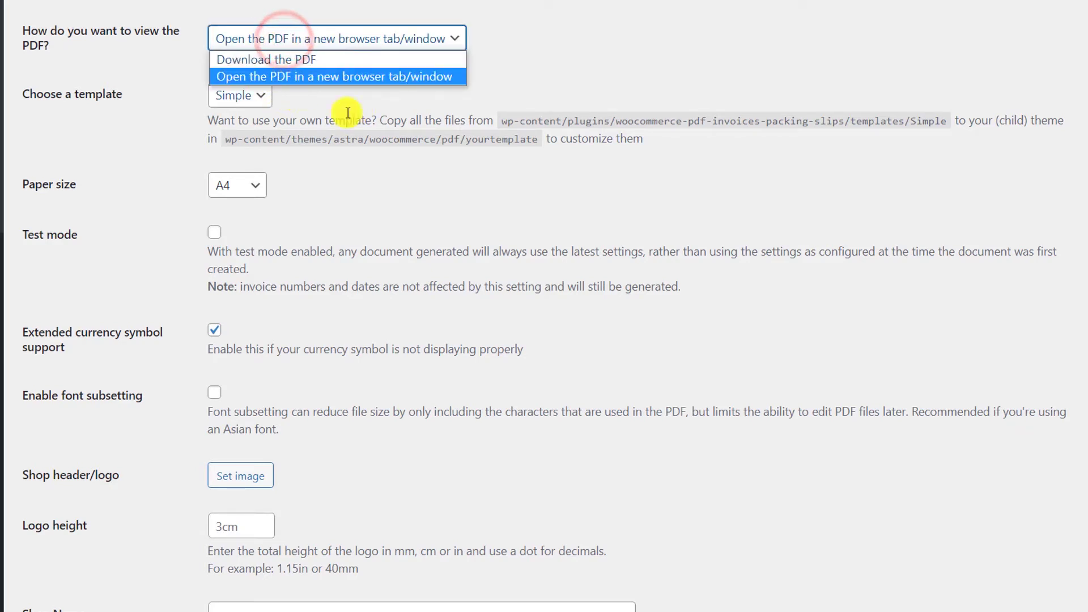
{"action": "left_click", "coordinate": [317, 77]}
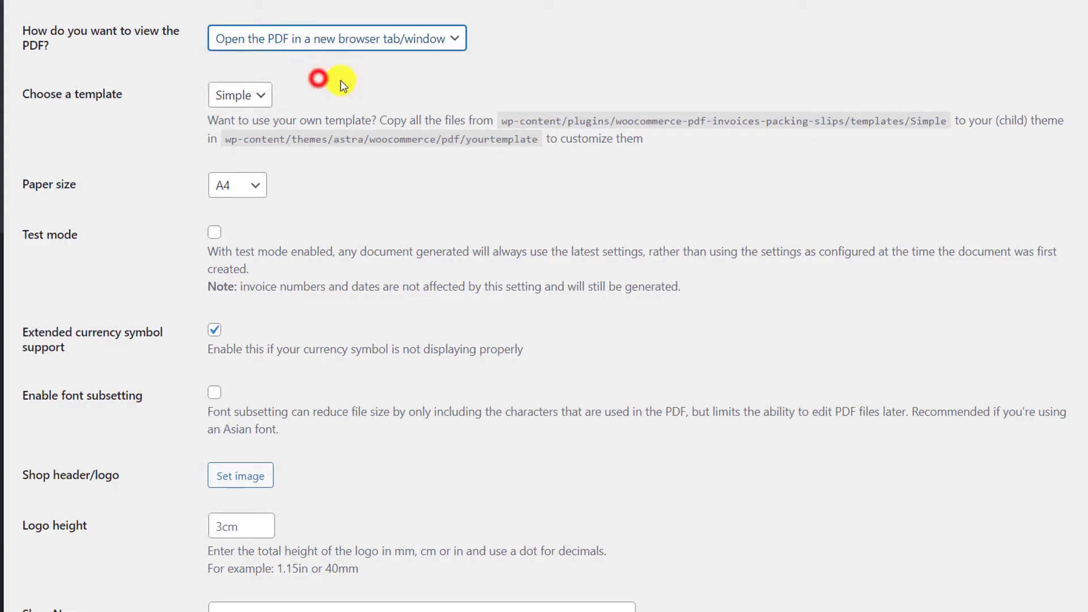
{"action": "left_click", "coordinate": [495, 86]}
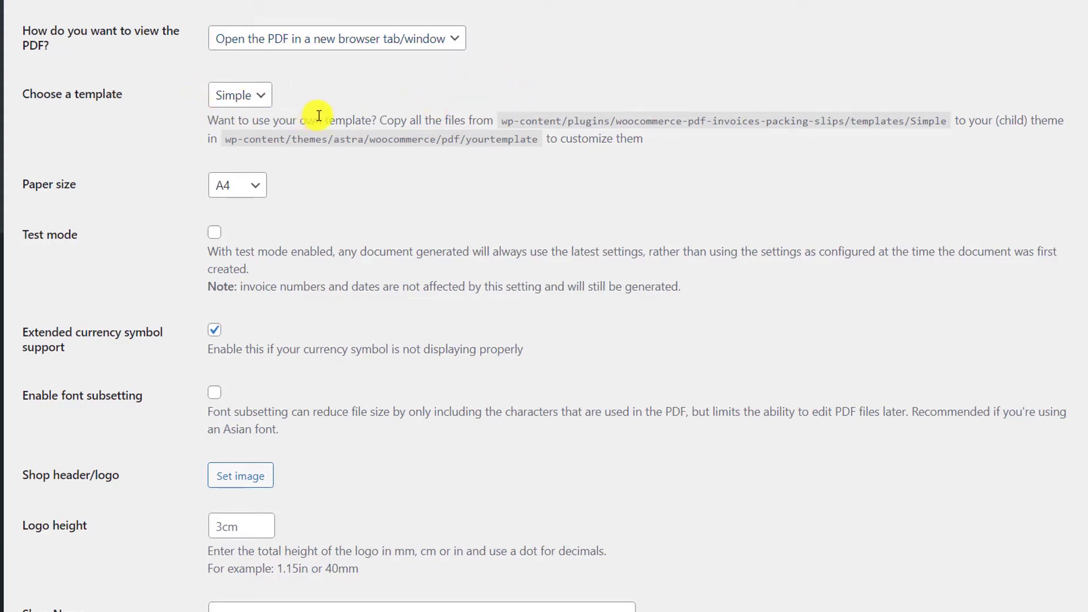
{"action": "left_click", "coordinate": [241, 96]}
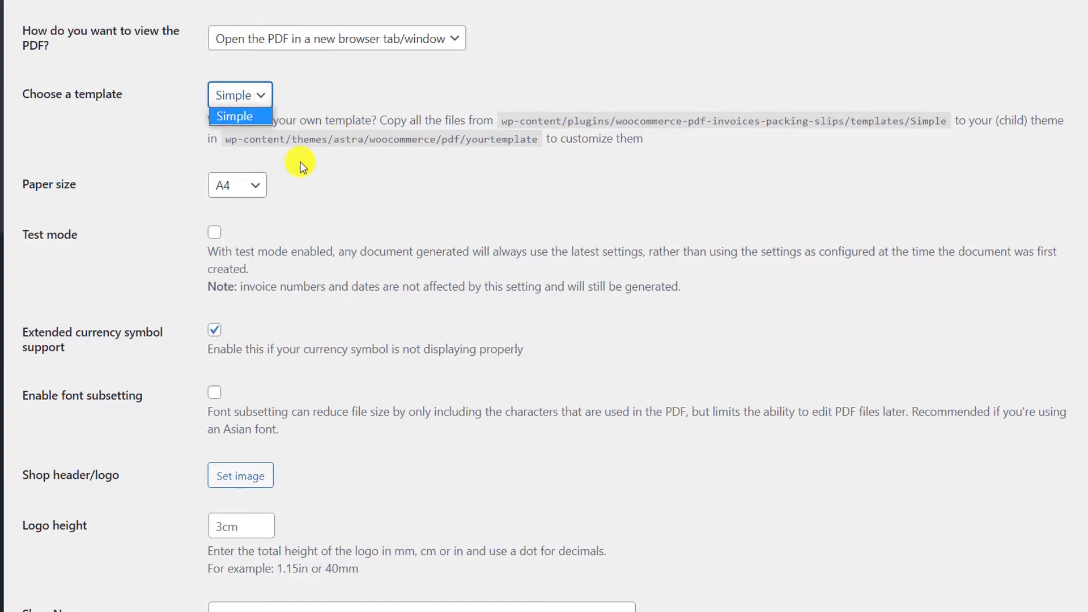
{"action": "left_click", "coordinate": [394, 113]}
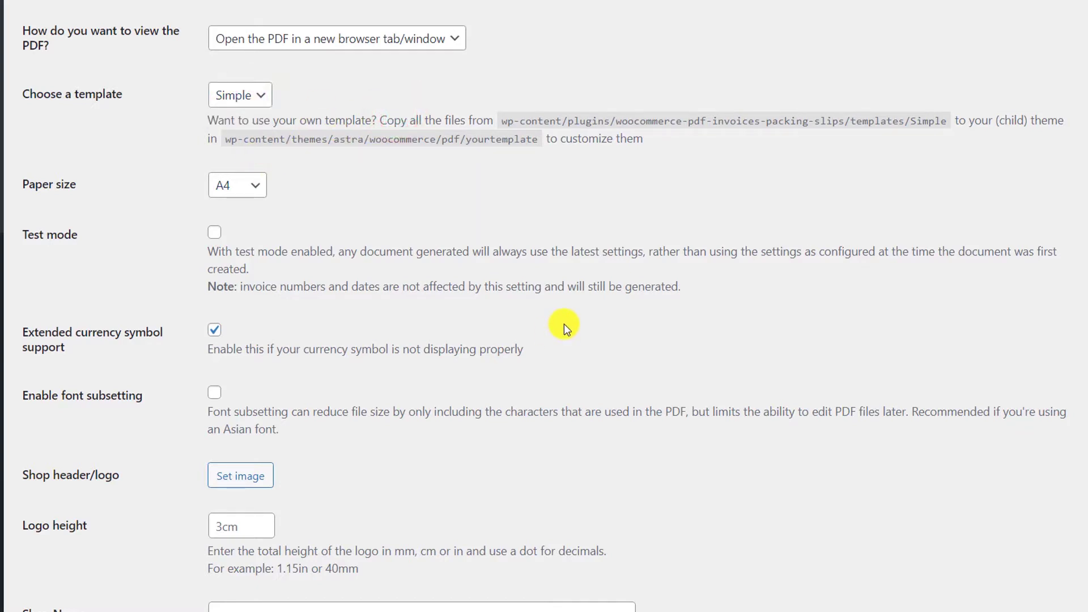
{"action": "scroll", "coordinate": [564, 324], "scroll_direction": "down", "scroll_amount": 1}
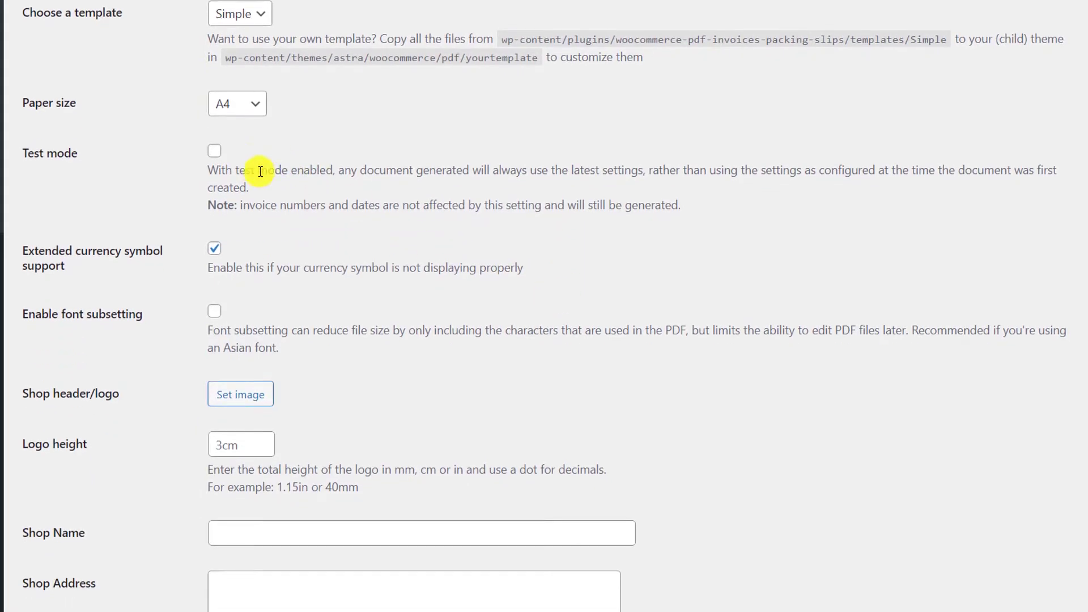
{"action": "left_click", "coordinate": [237, 100]}
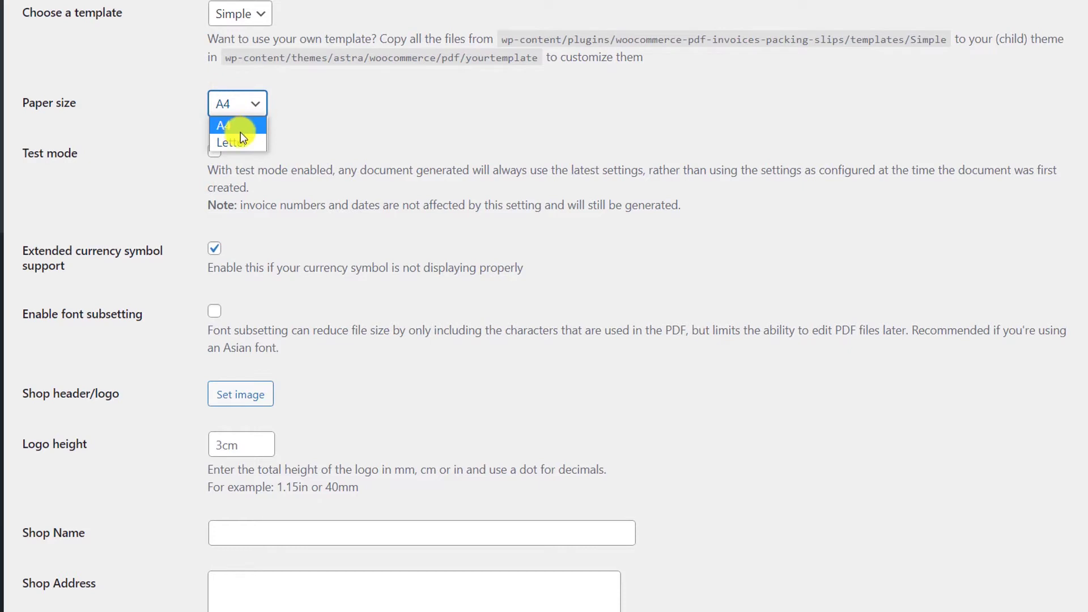
{"action": "left_click", "coordinate": [338, 131]}
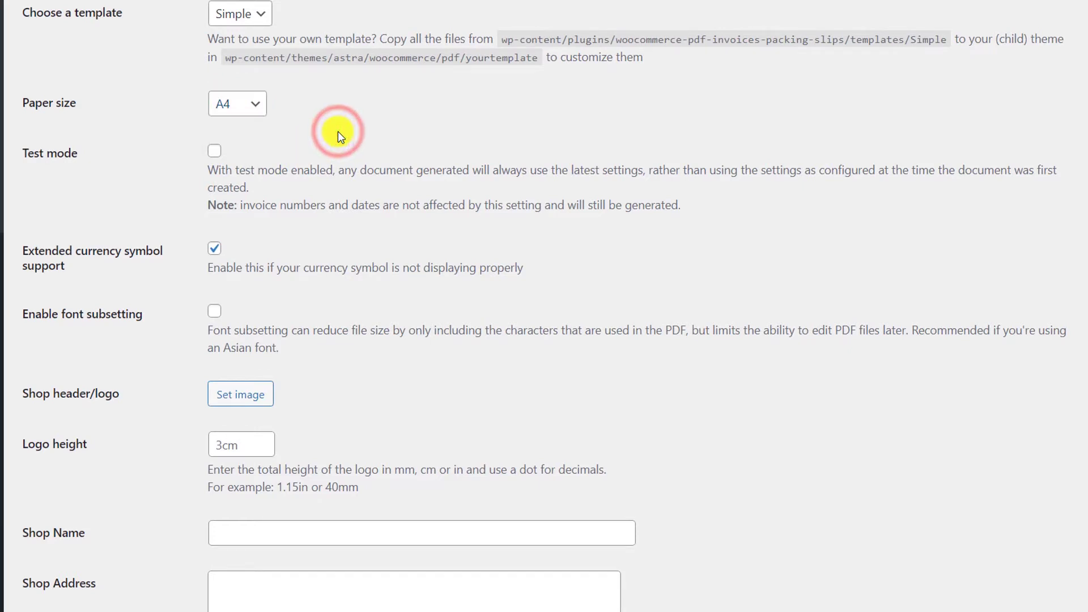
{"action": "scroll", "coordinate": [338, 131], "scroll_direction": "down", "scroll_amount": 1}
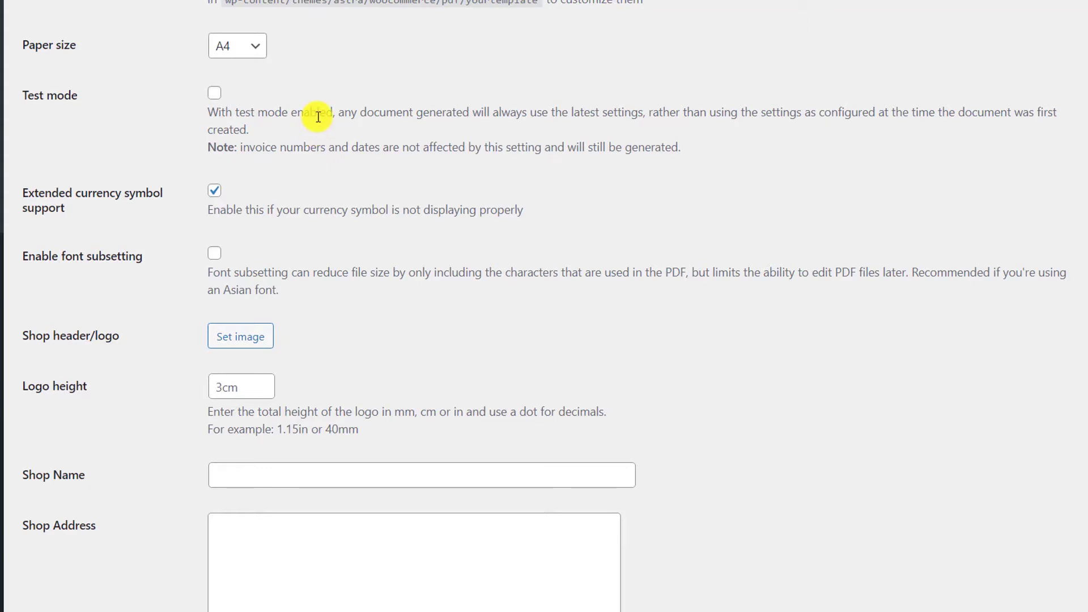
{"action": "scroll", "coordinate": [318, 117], "scroll_direction": "down", "scroll_amount": 2}
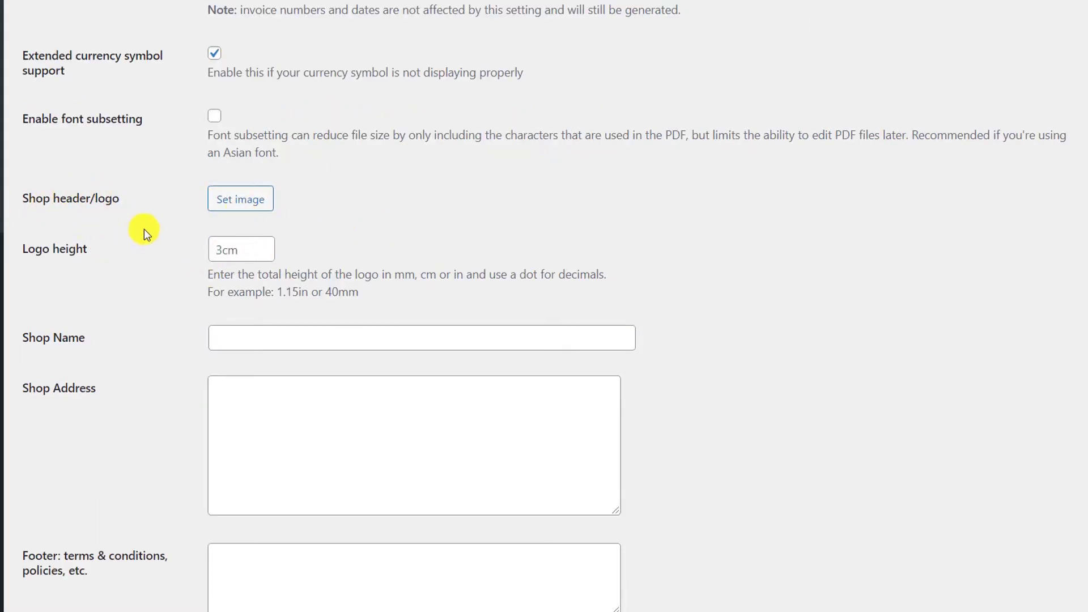
Set demo-logo.jpg from the Media Library as the invoice shop header/logo
{"action": "left_click", "coordinate": [251, 204]}
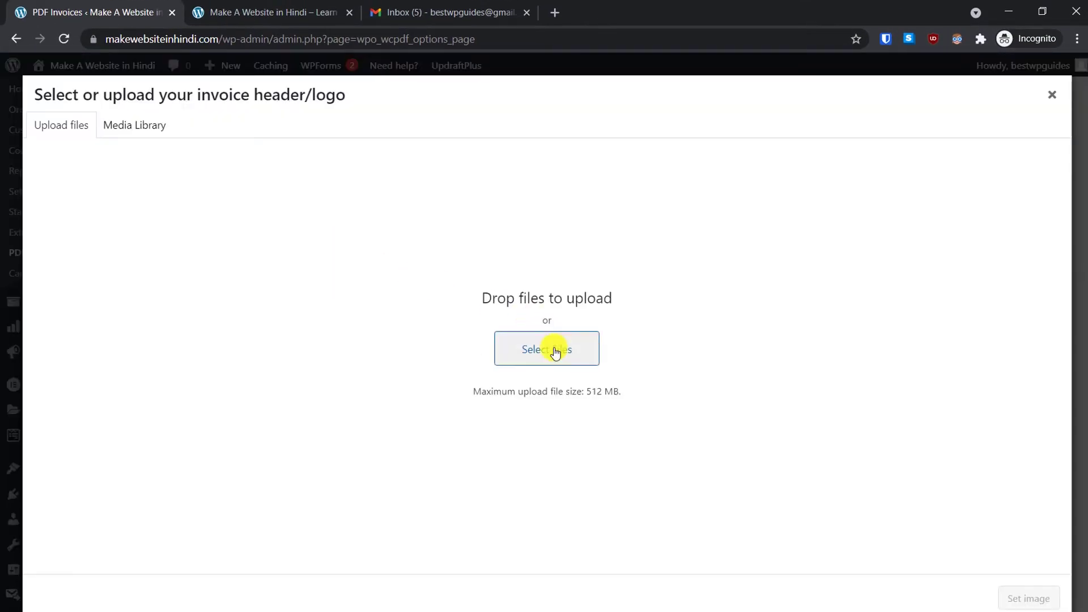
{"action": "left_click", "coordinate": [554, 350]}
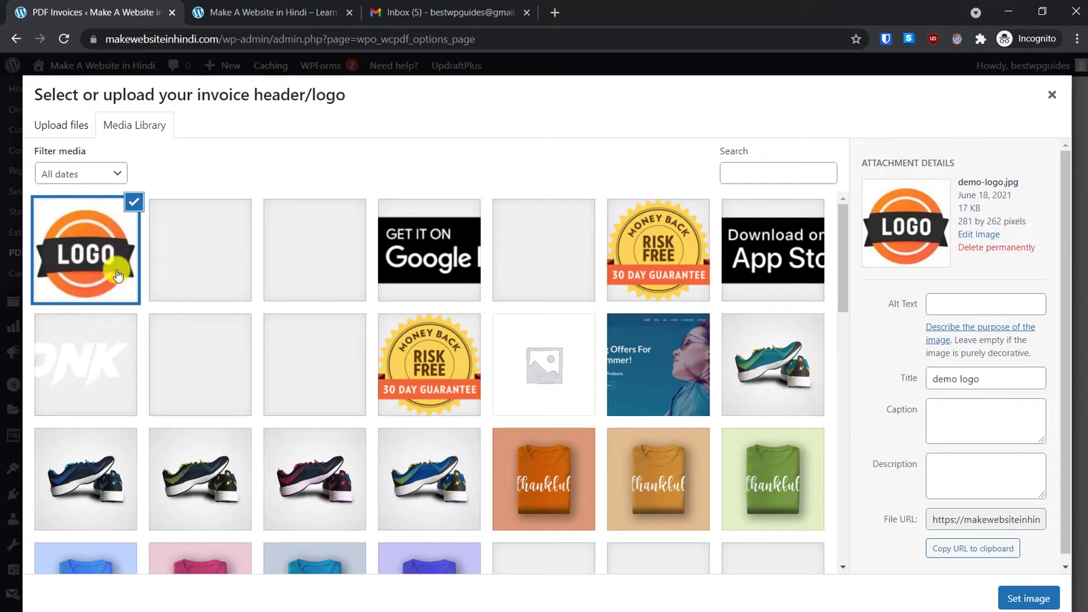
{"action": "left_click", "coordinate": [1020, 596]}
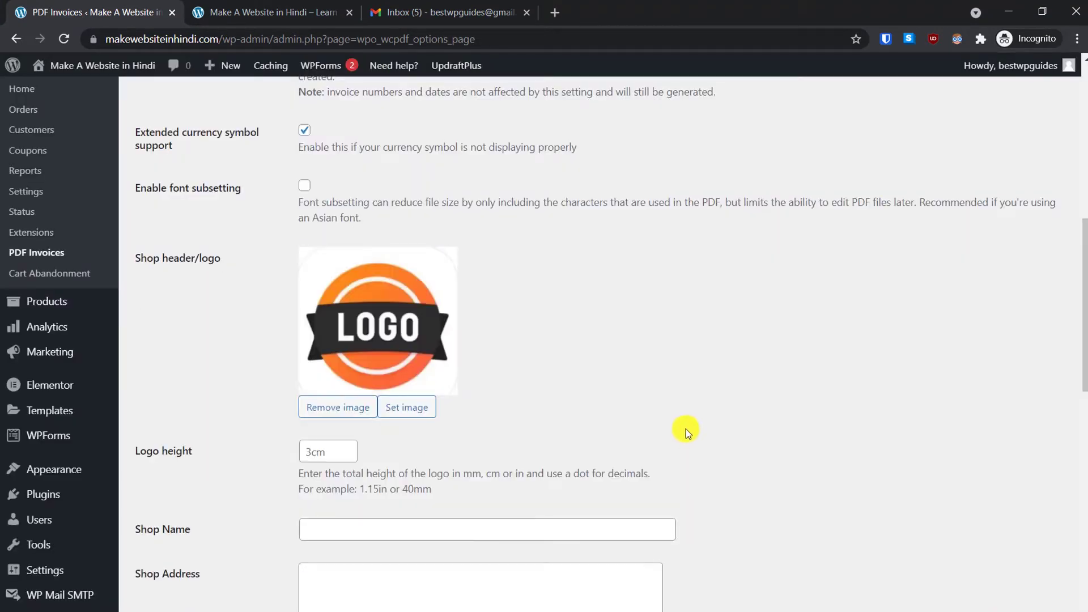
{"action": "scroll", "coordinate": [684, 425], "scroll_direction": "down", "scroll_amount": 2}
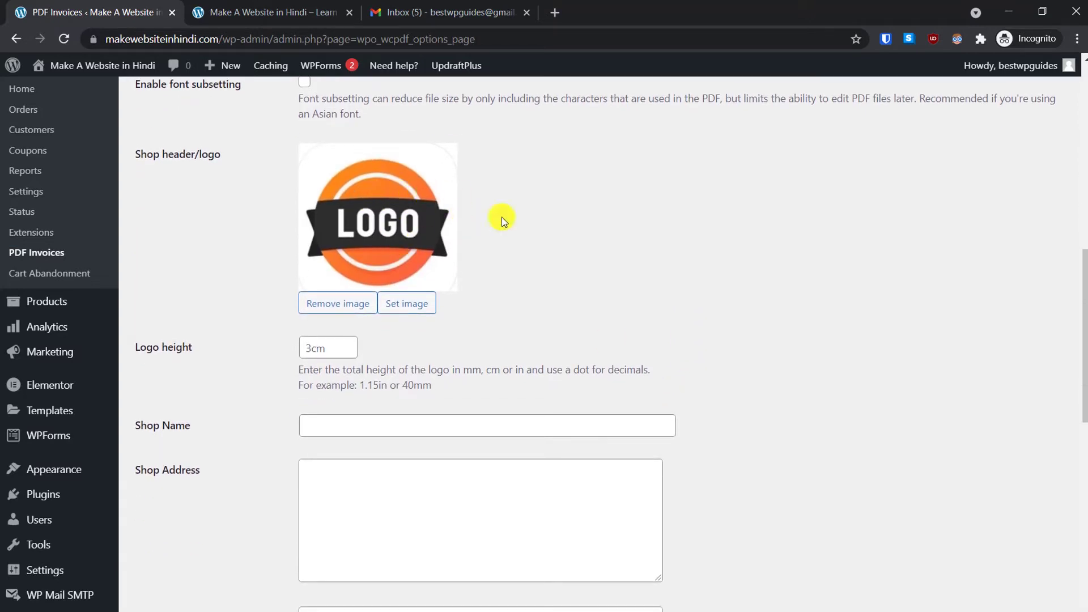
{"action": "scroll", "coordinate": [508, 246], "scroll_direction": "down", "scroll_amount": 4}
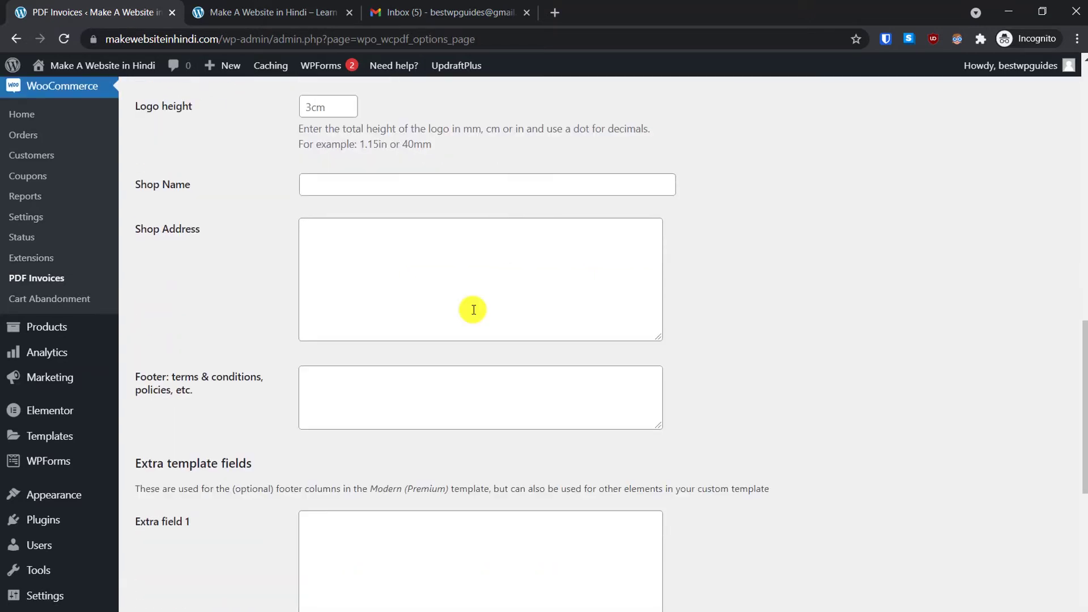
Enter shop name 'Make A Website', a shop address and a 30-day no-returns footer, then save
{"action": "left_click", "coordinate": [385, 192]}
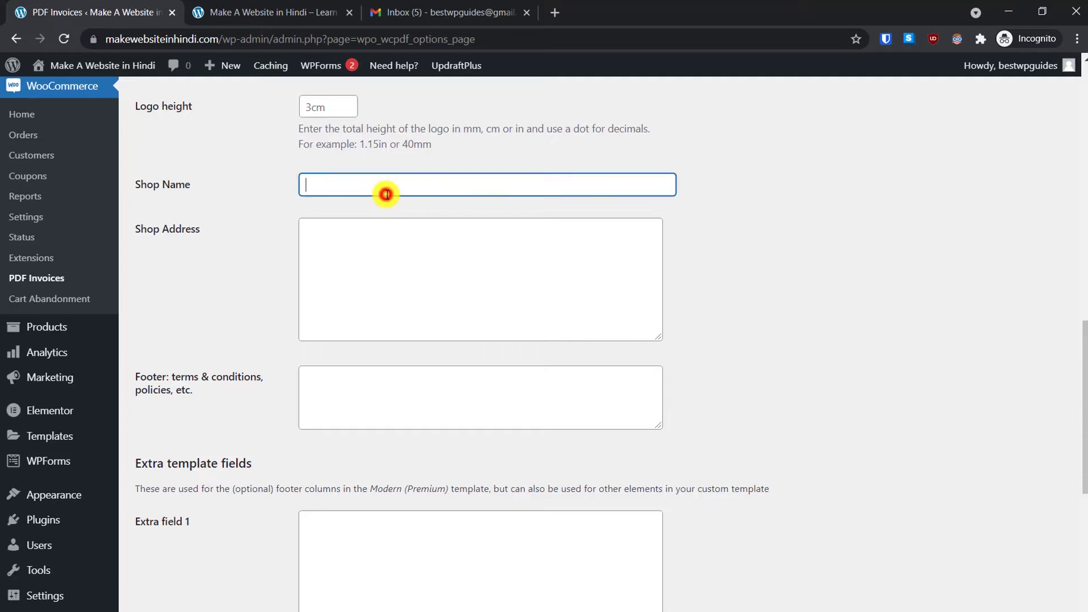
{"action": "left_click", "coordinate": [411, 267]}
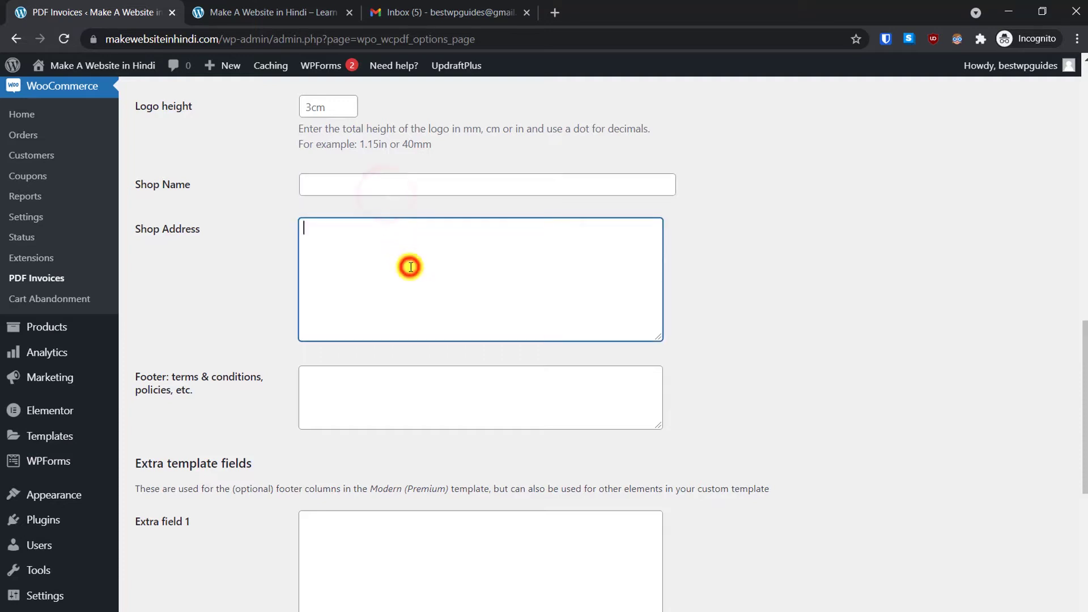
{"action": "left_click", "coordinate": [427, 389]}
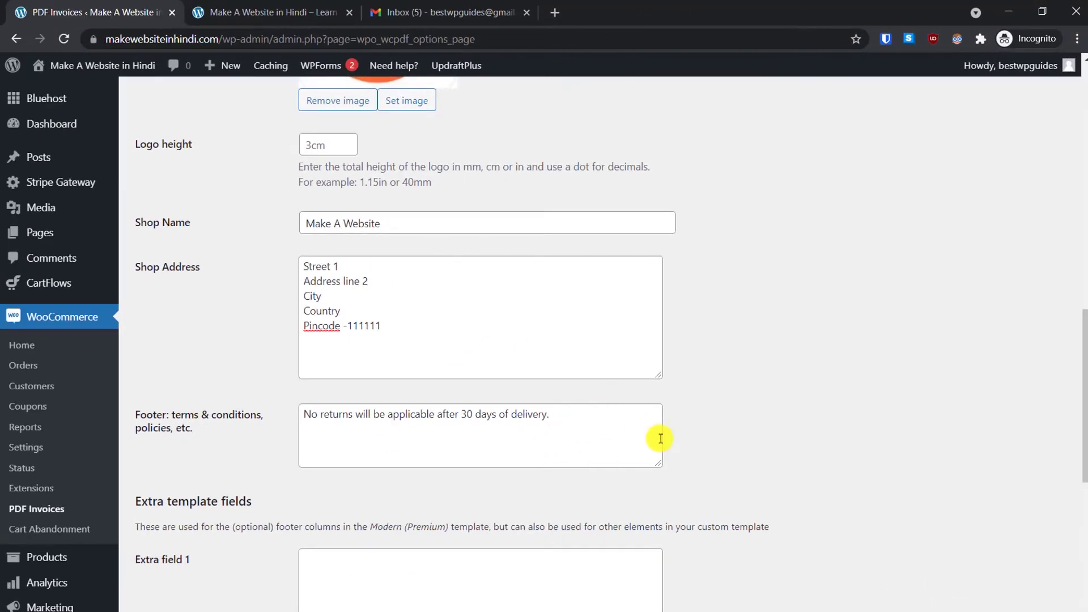
{"action": "scroll", "coordinate": [657, 438], "scroll_direction": "down", "scroll_amount": 9}
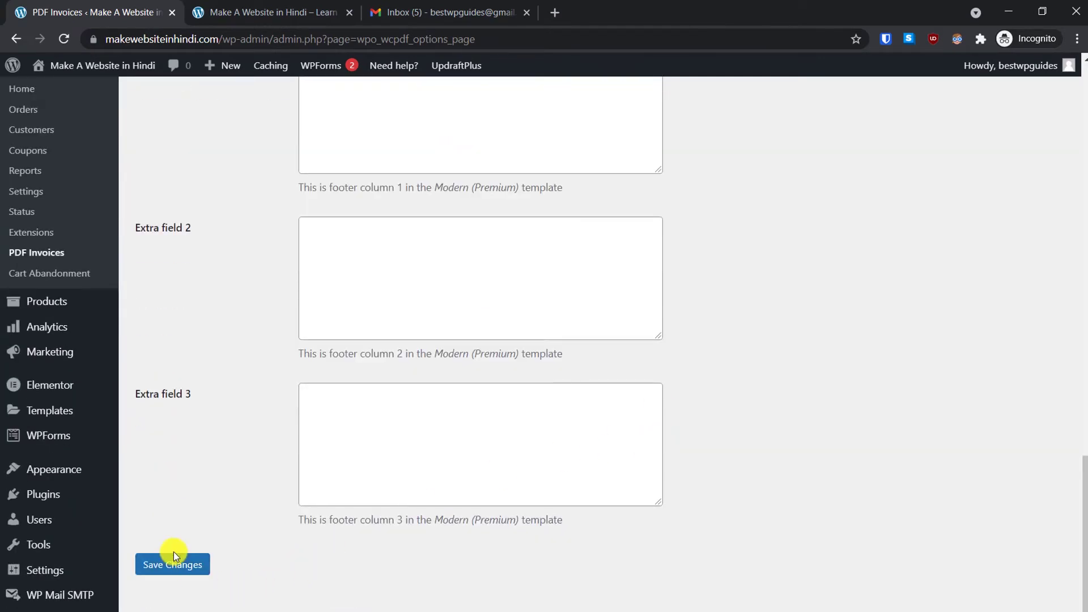
{"action": "left_click", "coordinate": [176, 568]}
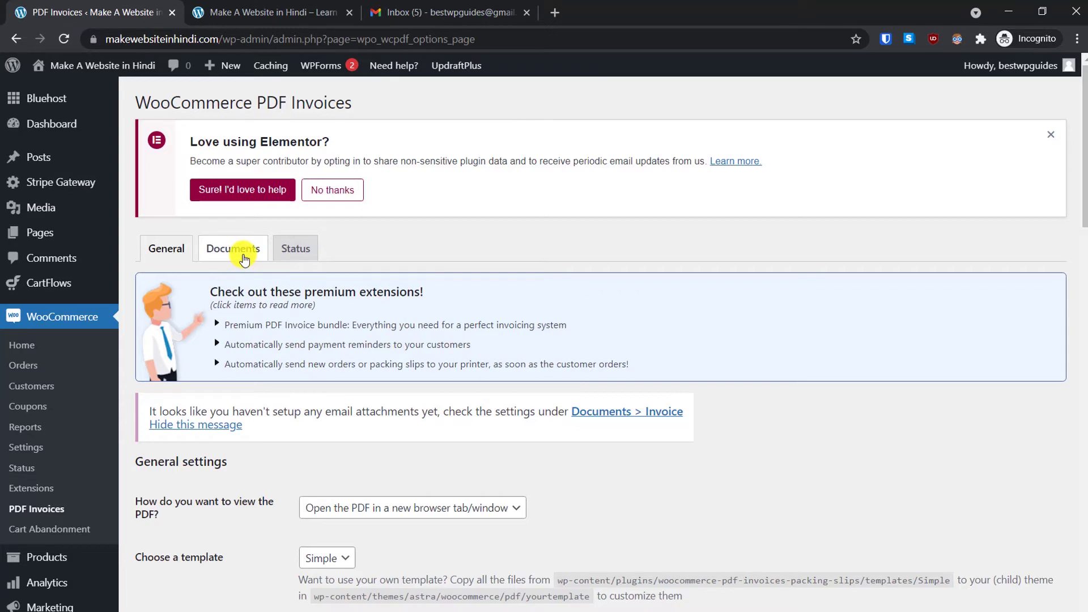
Open the Documents tab's Invoice settings and keep the Invoice document enabled
{"action": "left_click", "coordinate": [245, 255]}
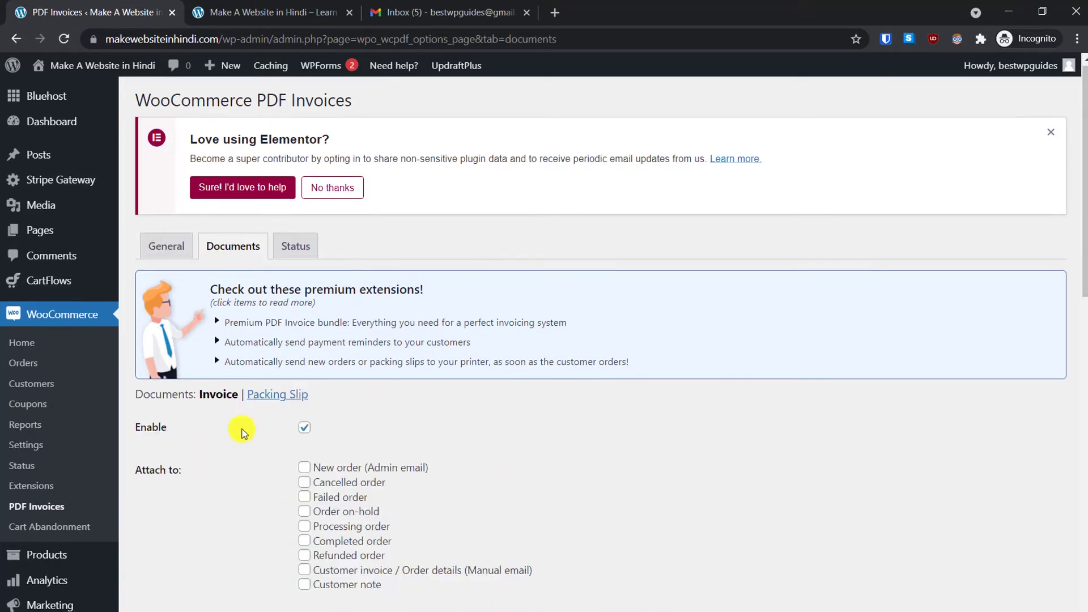
{"action": "scroll", "coordinate": [423, 446], "scroll_direction": "down", "scroll_amount": 4}
{"action": "scroll", "coordinate": [423, 445], "scroll_direction": "down", "scroll_amount": 4}
{"action": "scroll", "coordinate": [423, 445], "scroll_direction": "up", "scroll_amount": 3}
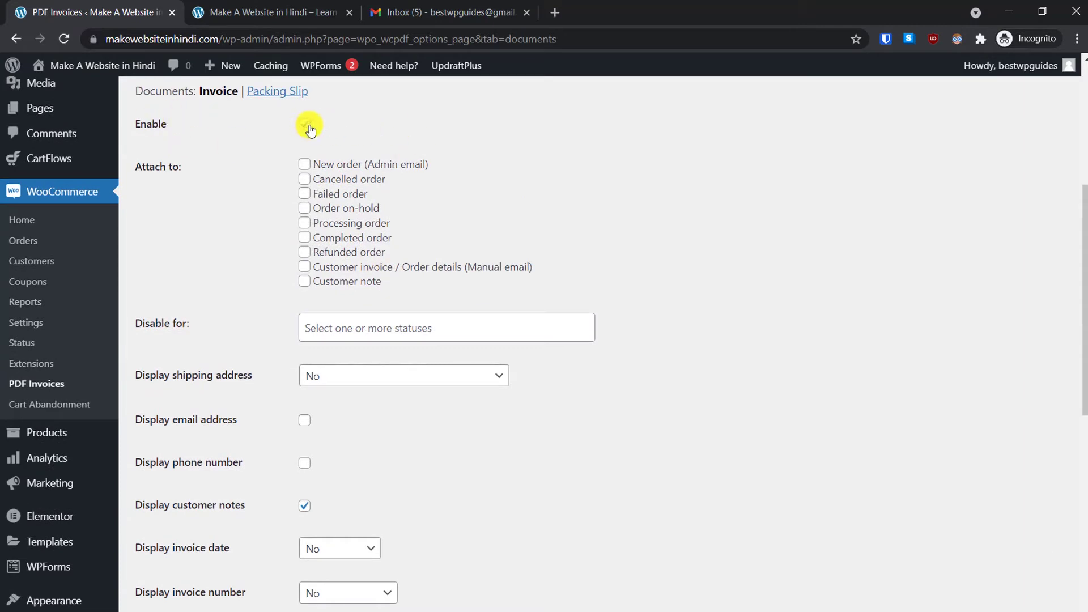
{"action": "left_click", "coordinate": [308, 127]}
{"action": "scroll", "coordinate": [352, 165], "scroll_direction": "down", "scroll_amount": 1}
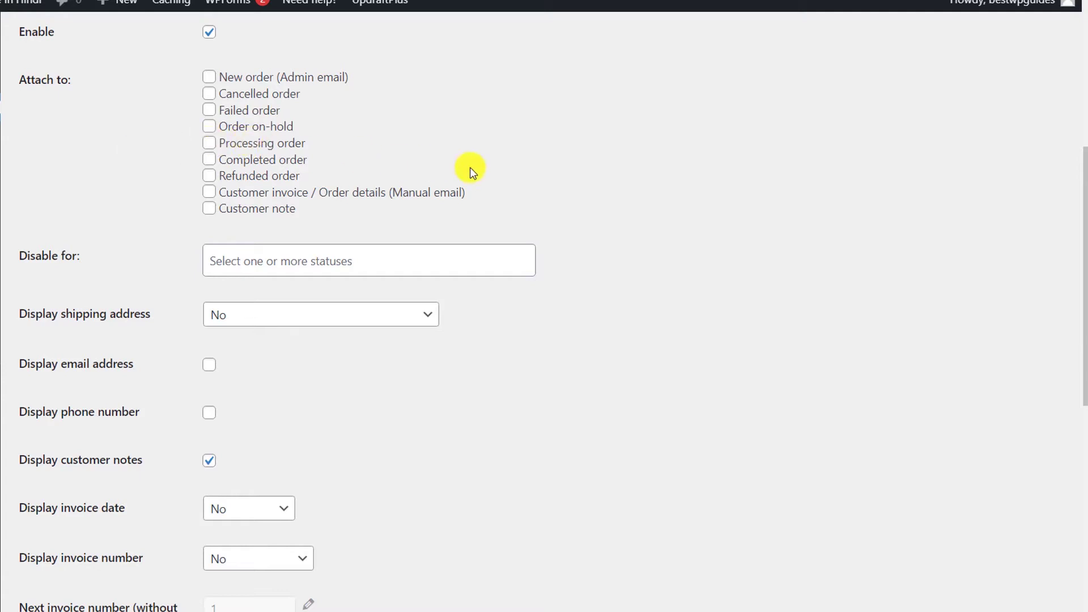
Attach the invoice to Completed order emails, always show the shipping address, and show the phone number
{"action": "left_click", "coordinate": [276, 166]}
{"action": "scroll", "coordinate": [142, 180], "scroll_direction": "down", "scroll_amount": 2}
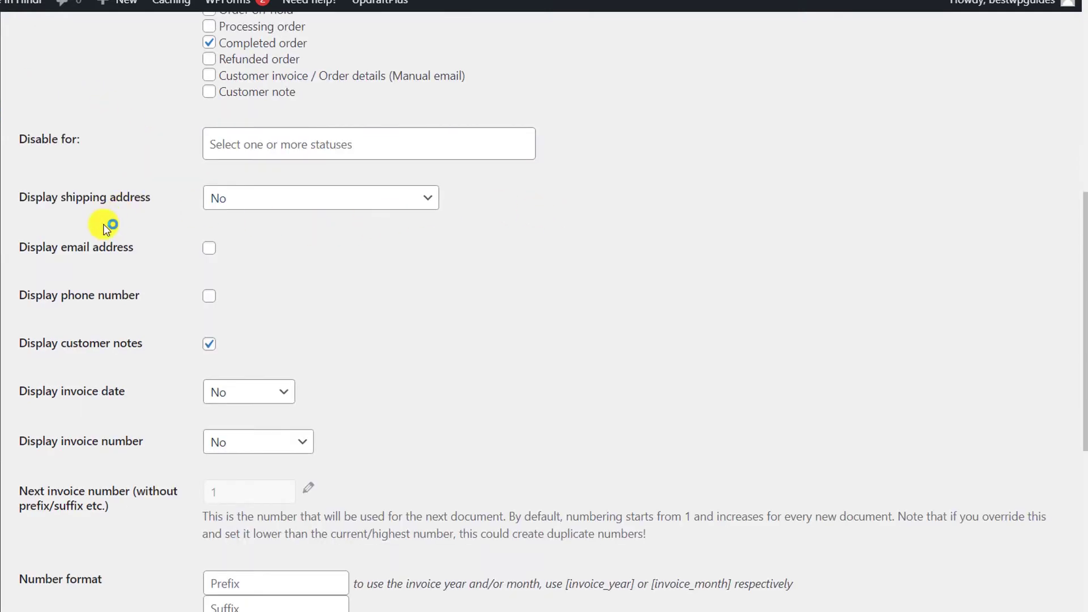
{"action": "left_click", "coordinate": [263, 199]}
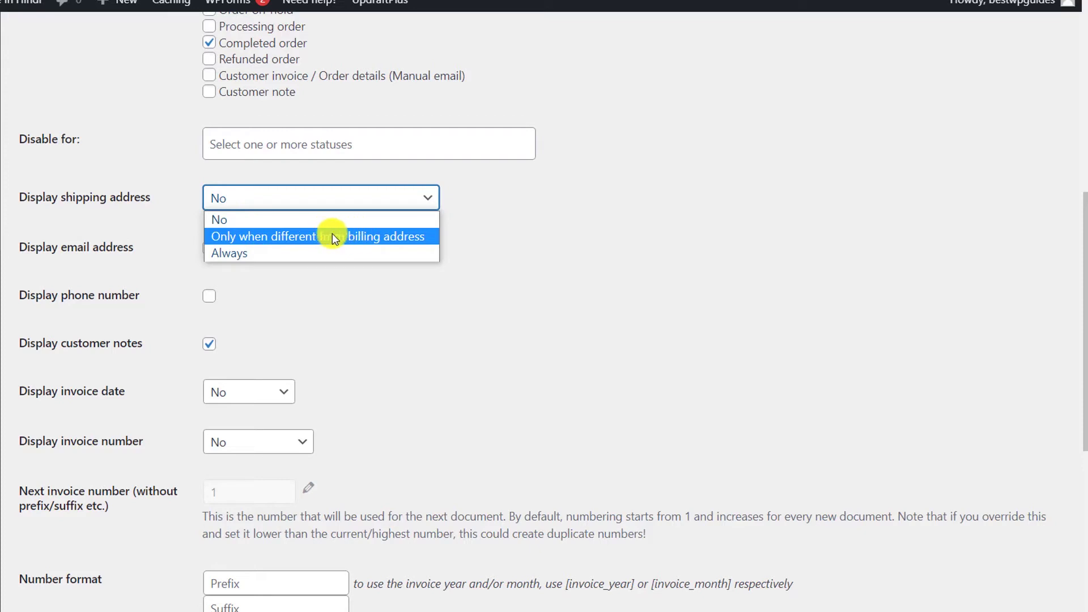
{"action": "left_click", "coordinate": [239, 253]}
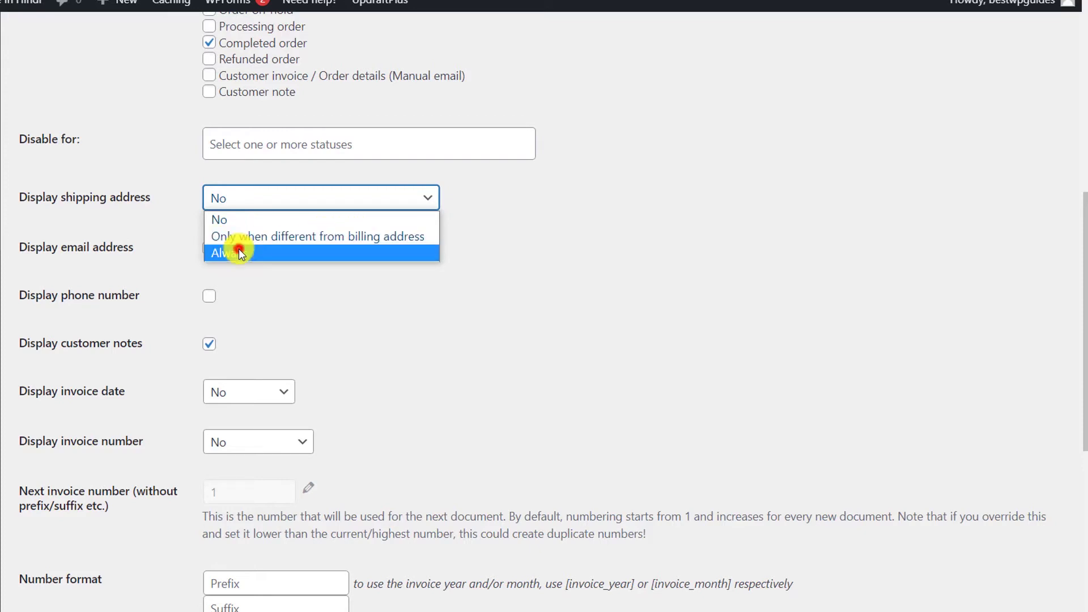
{"action": "scroll", "coordinate": [241, 205], "scroll_direction": "down", "scroll_amount": 1}
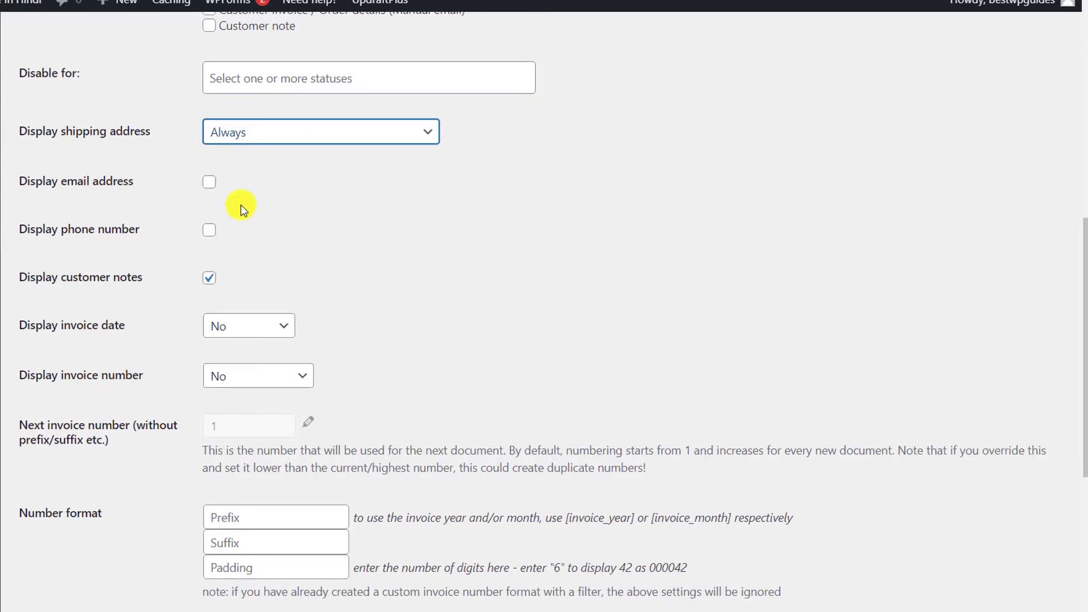
{"action": "left_click", "coordinate": [213, 232]}
{"action": "scroll", "coordinate": [341, 238], "scroll_direction": "down", "scroll_amount": 1}
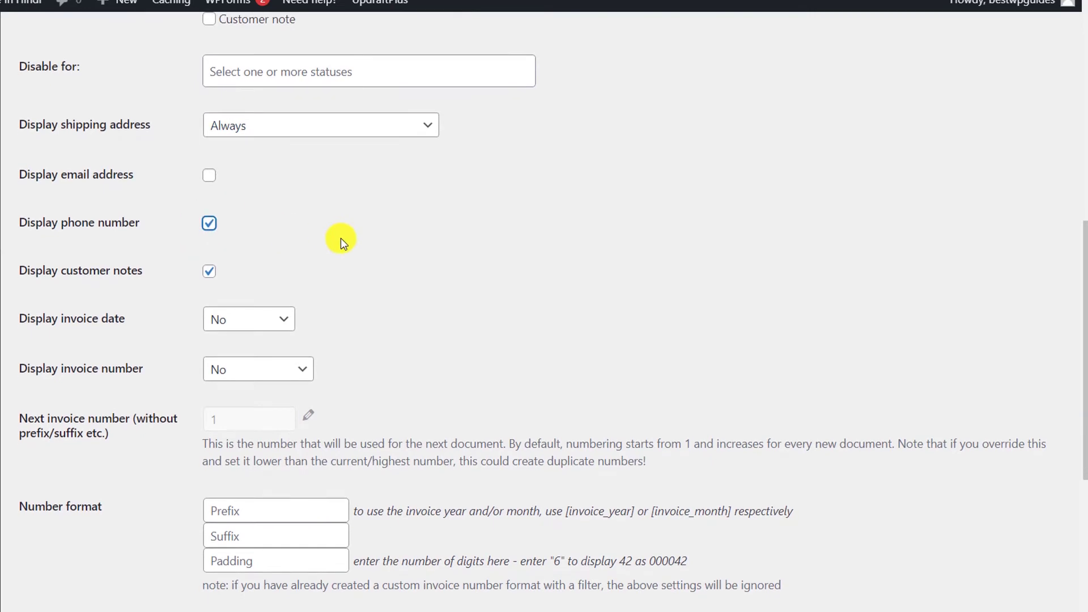
{"action": "scroll", "coordinate": [354, 254], "scroll_direction": "down", "scroll_amount": 1}
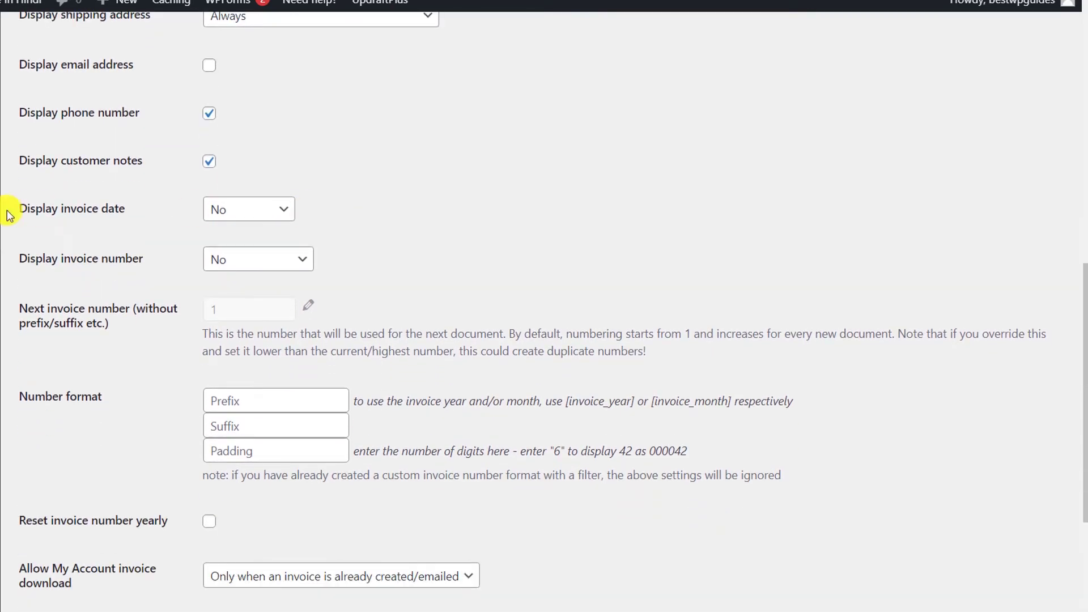
Use Order Date as the invoice date, leave invoice number display off, and save
{"action": "left_click", "coordinate": [235, 213]}
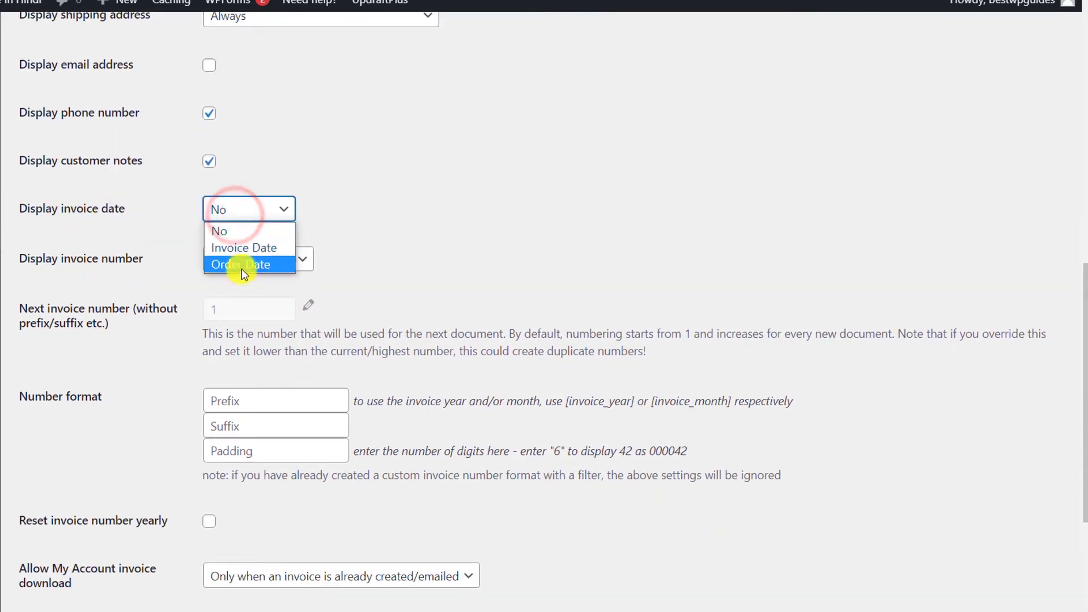
{"action": "left_click", "coordinate": [242, 264]}
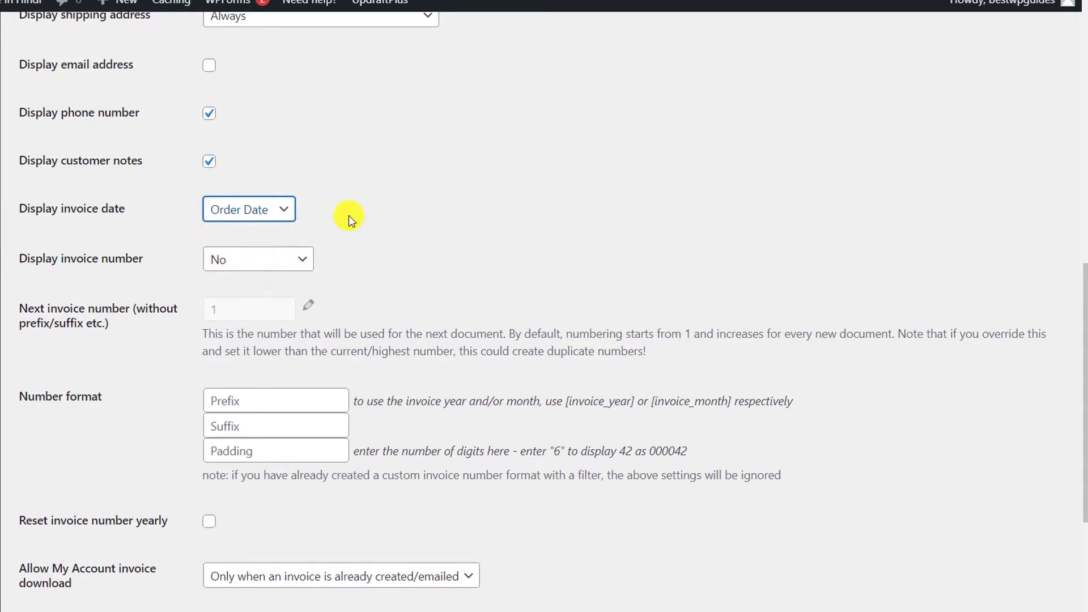
{"action": "scroll", "coordinate": [349, 216], "scroll_direction": "down", "scroll_amount": 1}
{"action": "left_click", "coordinate": [253, 229]}
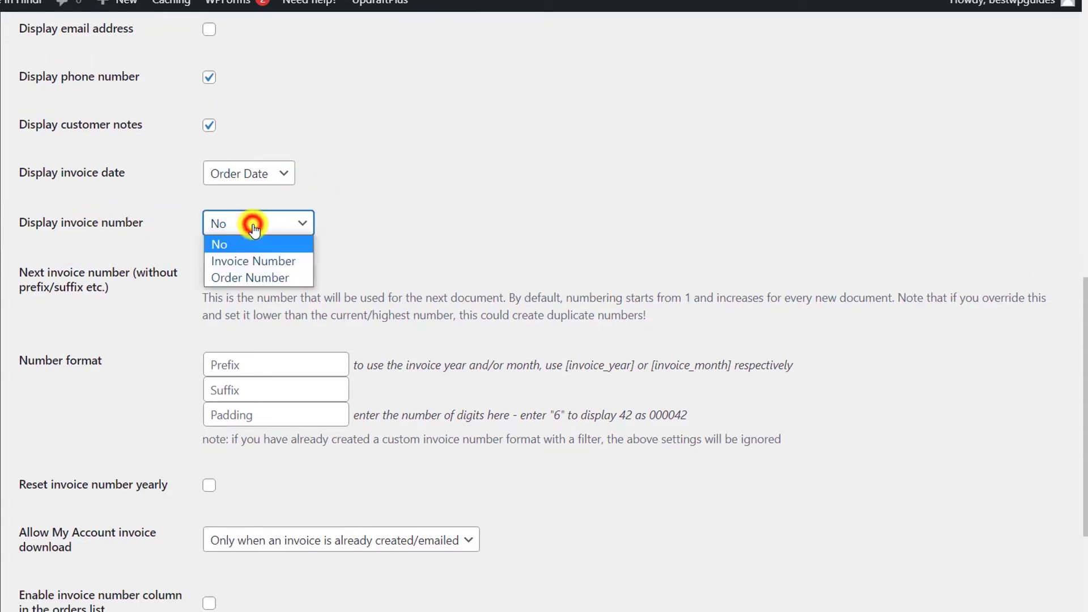
{"action": "left_click", "coordinate": [249, 253]}
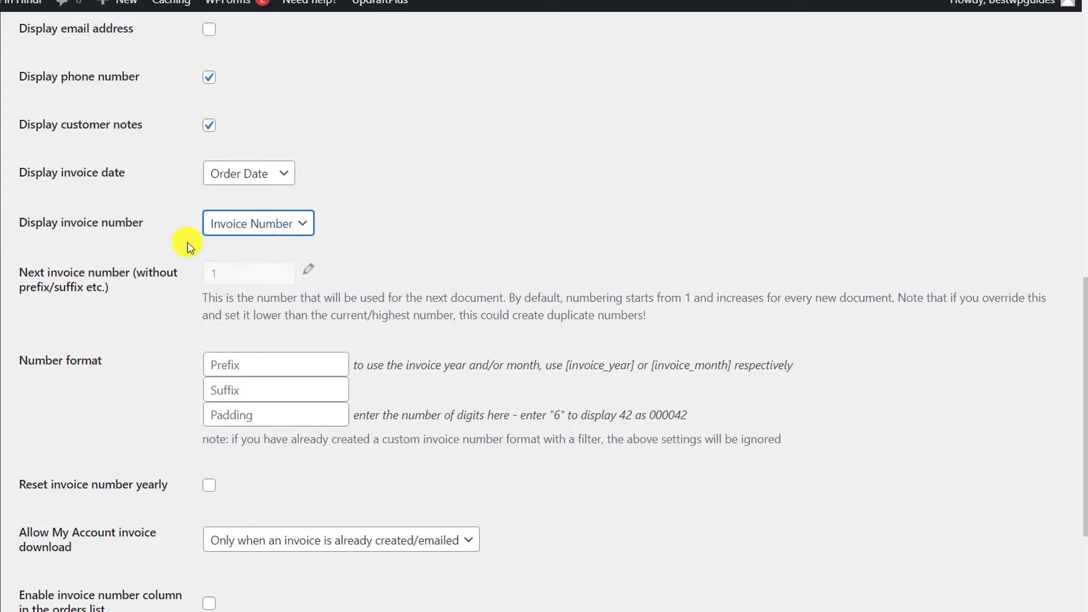
{"action": "left_click", "coordinate": [259, 227]}
{"action": "left_click", "coordinate": [246, 249]}
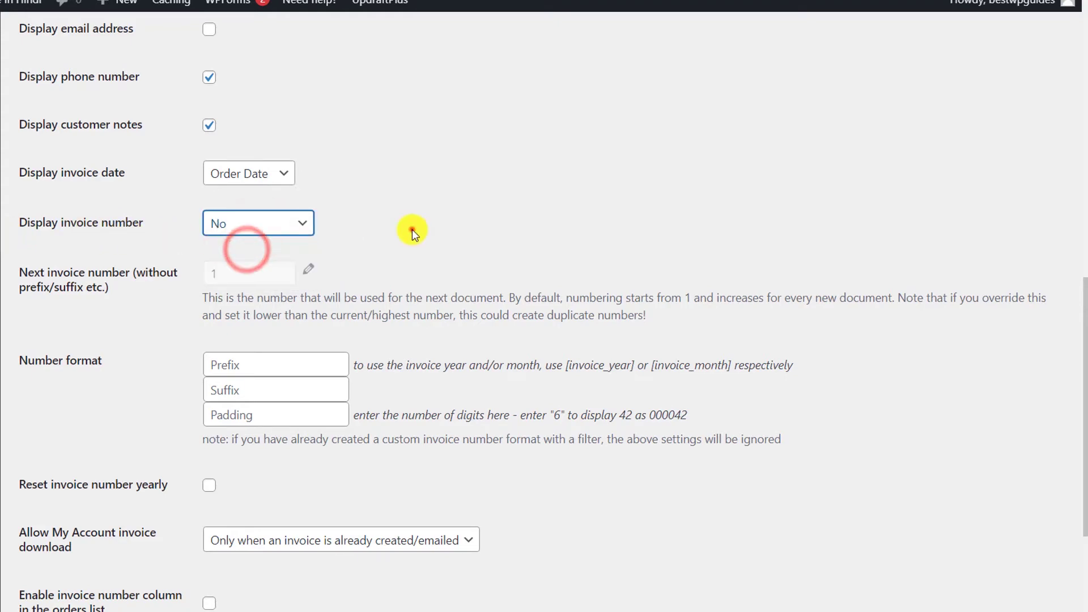
{"action": "scroll", "coordinate": [450, 272], "scroll_direction": "down", "scroll_amount": 4}
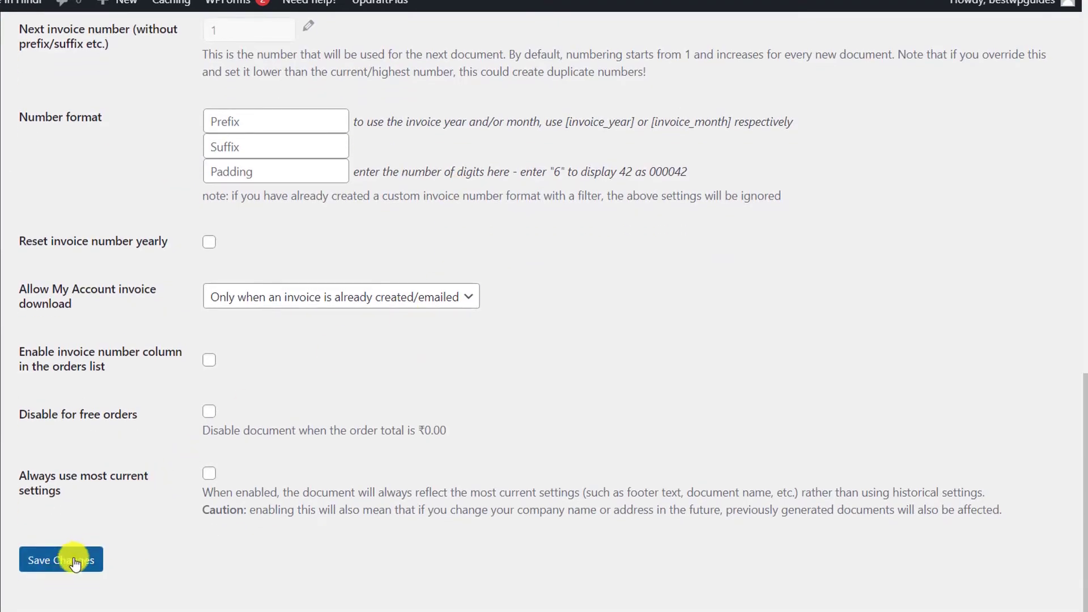
{"action": "left_click", "coordinate": [72, 559]}
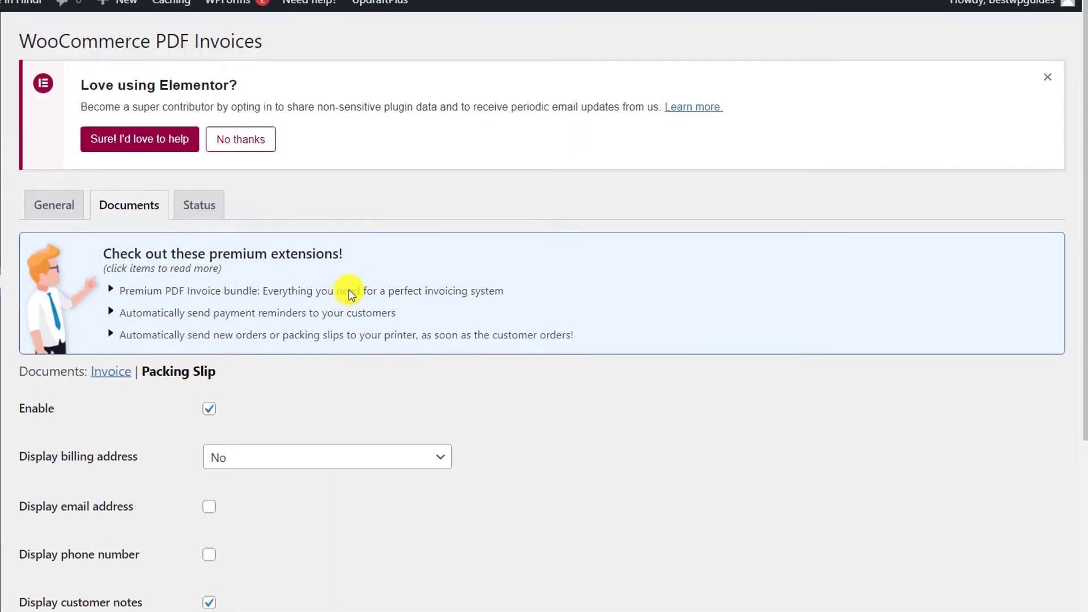
Set packing slip Display billing address to Always, enable Display phone number, and save
{"action": "scroll", "coordinate": [348, 290], "scroll_direction": "down", "scroll_amount": 5}
{"action": "scroll", "coordinate": [204, 291], "scroll_direction": "down", "scroll_amount": 1}
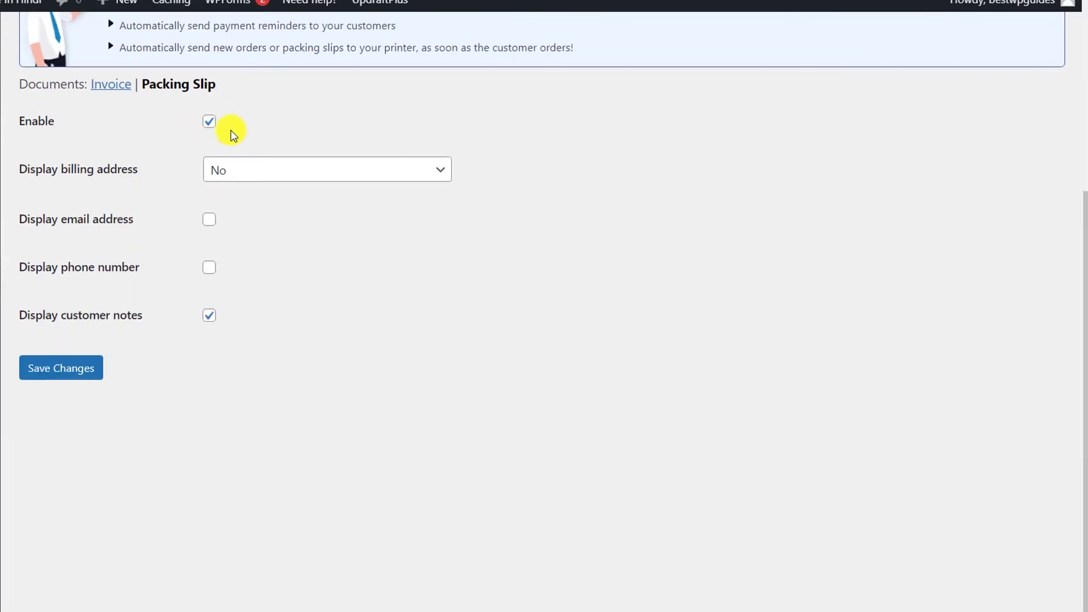
{"action": "left_click", "coordinate": [273, 170]}
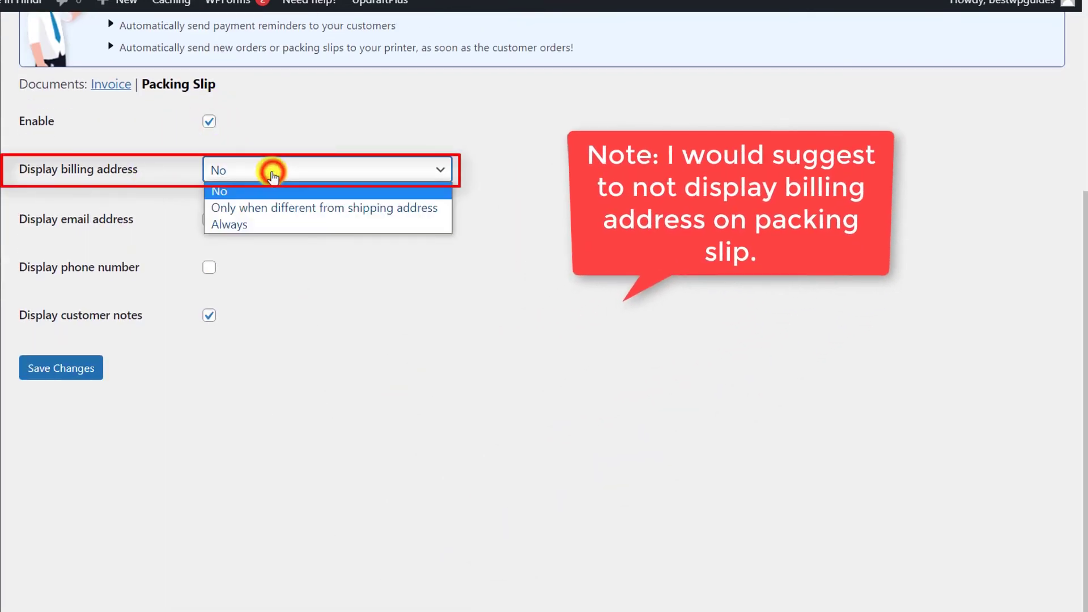
{"action": "left_click", "coordinate": [245, 225]}
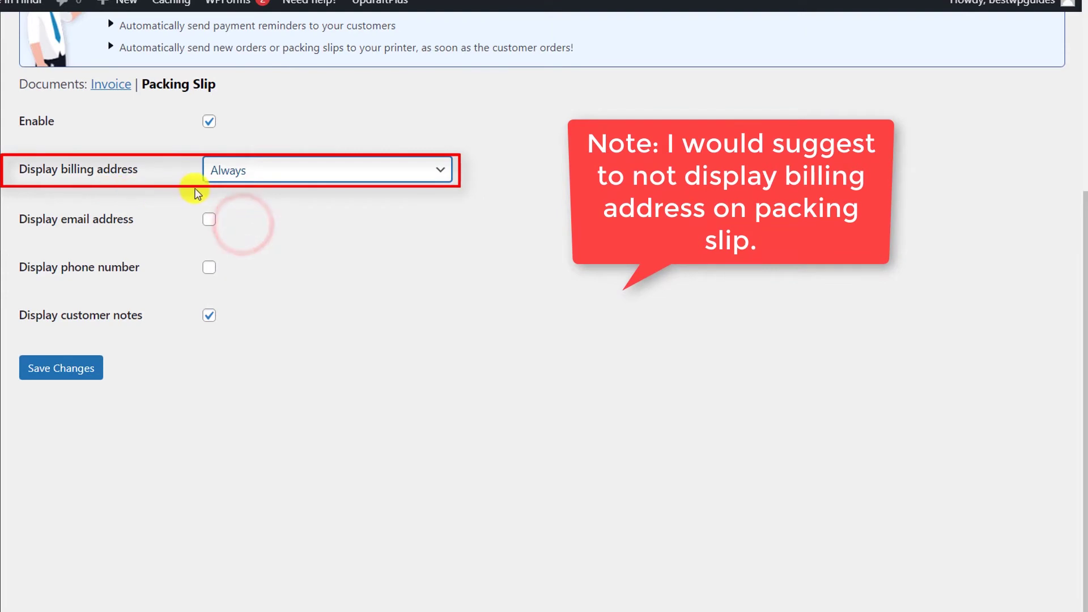
{"action": "left_click", "coordinate": [209, 267]}
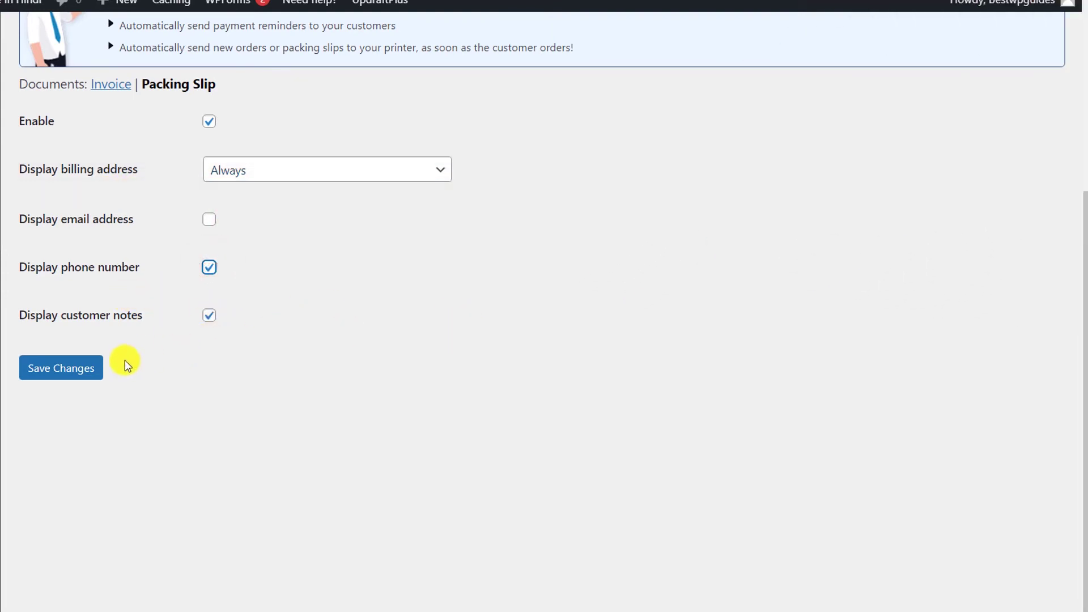
{"action": "left_click", "coordinate": [88, 369]}
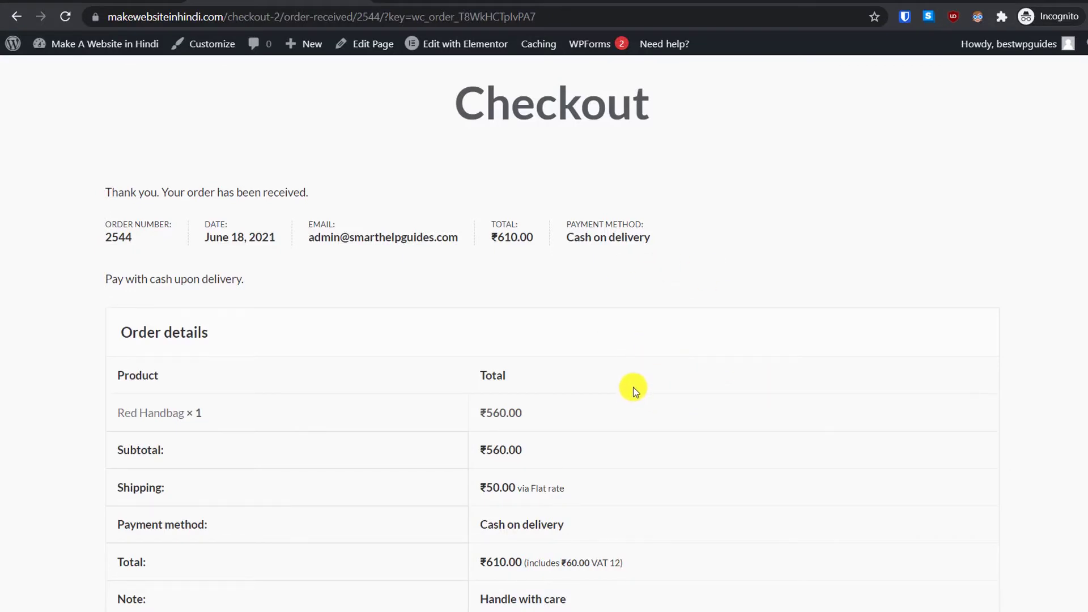
Select the billing and shipping street lines on the order-received page to compare them
{"action": "scroll", "coordinate": [634, 388], "scroll_direction": "down", "scroll_amount": 7}
{"action": "scroll", "coordinate": [634, 386], "scroll_direction": "down", "scroll_amount": 2}
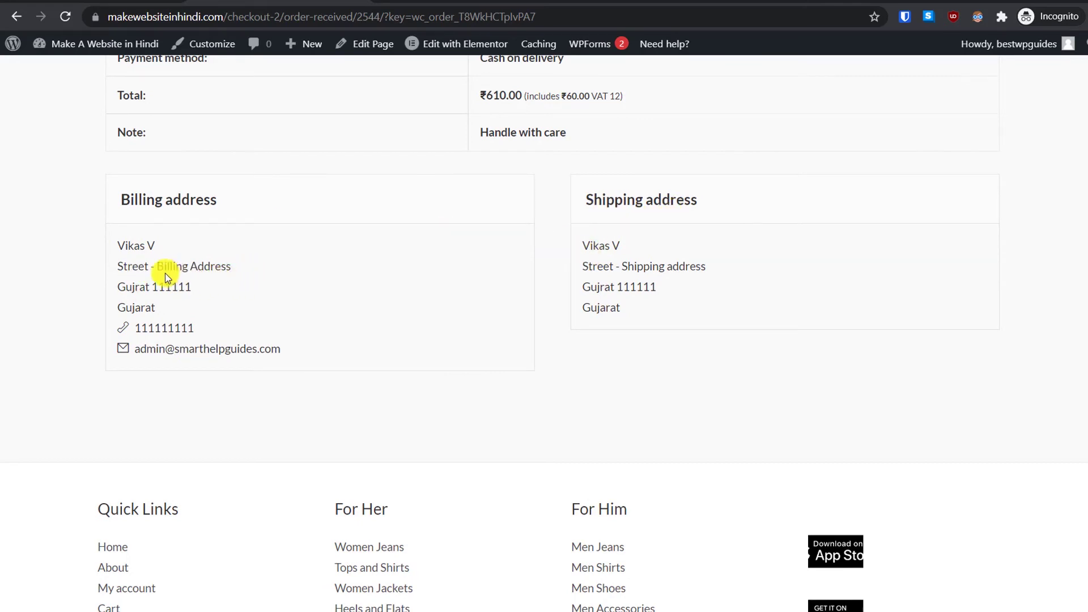
{"action": "left_click_drag", "start_coordinate": [118, 267], "coordinate": [260, 284]}
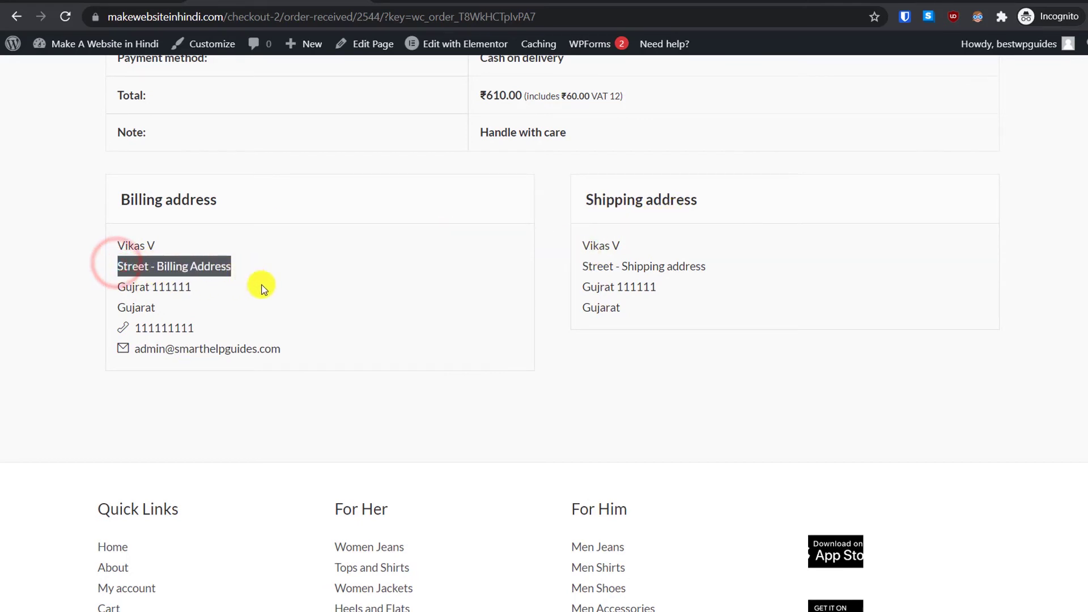
{"action": "left_click", "coordinate": [260, 284]}
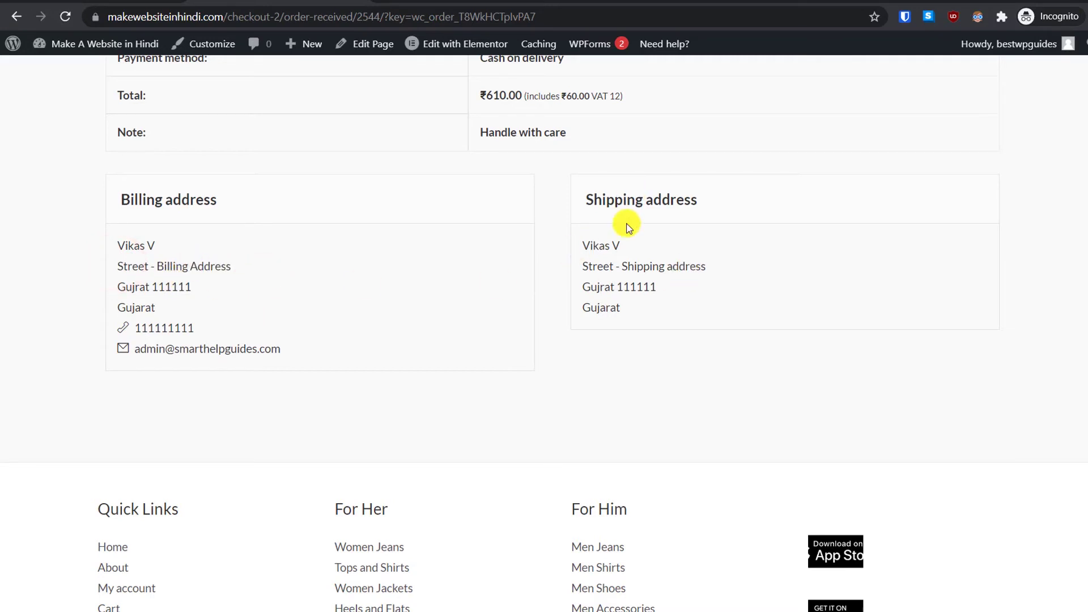
{"action": "left_click_drag", "start_coordinate": [577, 265], "coordinate": [703, 269]}
{"action": "left_click", "coordinate": [705, 322]}
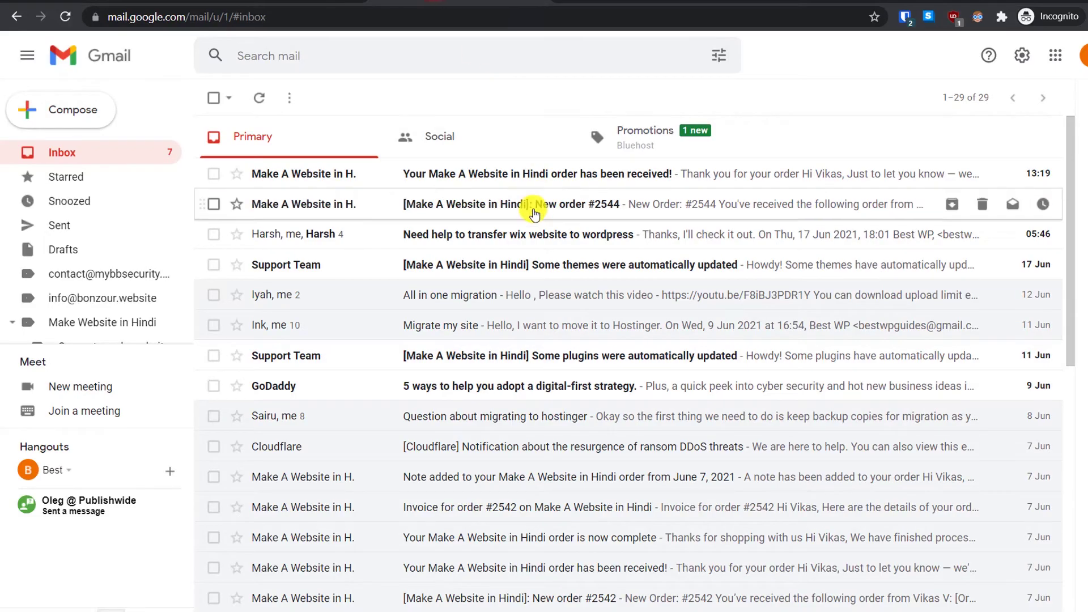
Read the new order #2544 notification email, then return to the inbox
{"action": "left_click", "coordinate": [590, 215]}
{"action": "scroll", "coordinate": [542, 394], "scroll_direction": "down", "scroll_amount": 8}
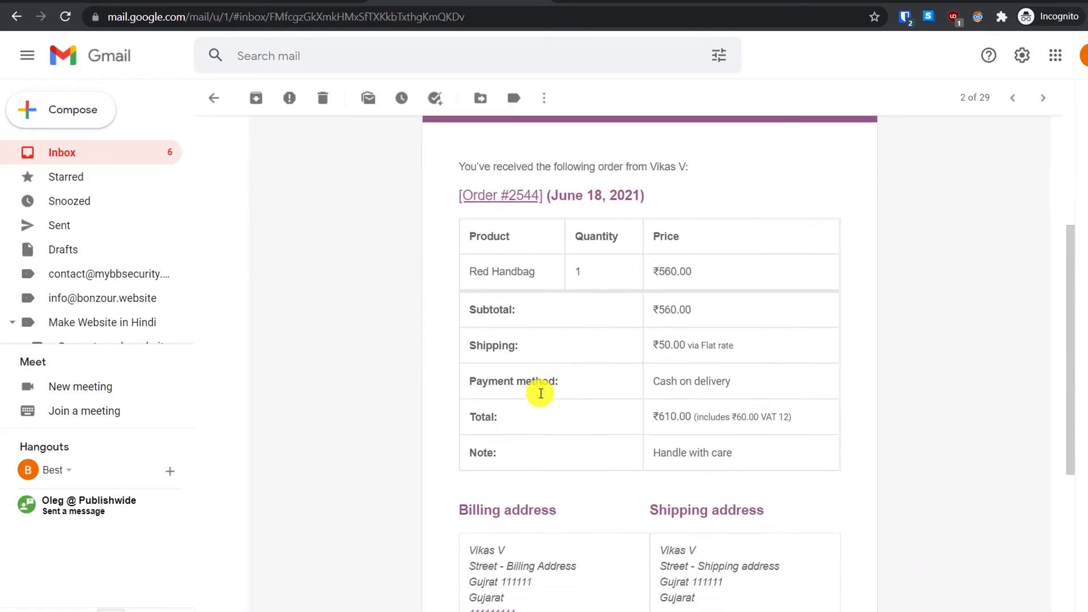
{"action": "scroll", "coordinate": [567, 363], "scroll_direction": "down", "scroll_amount": 3}
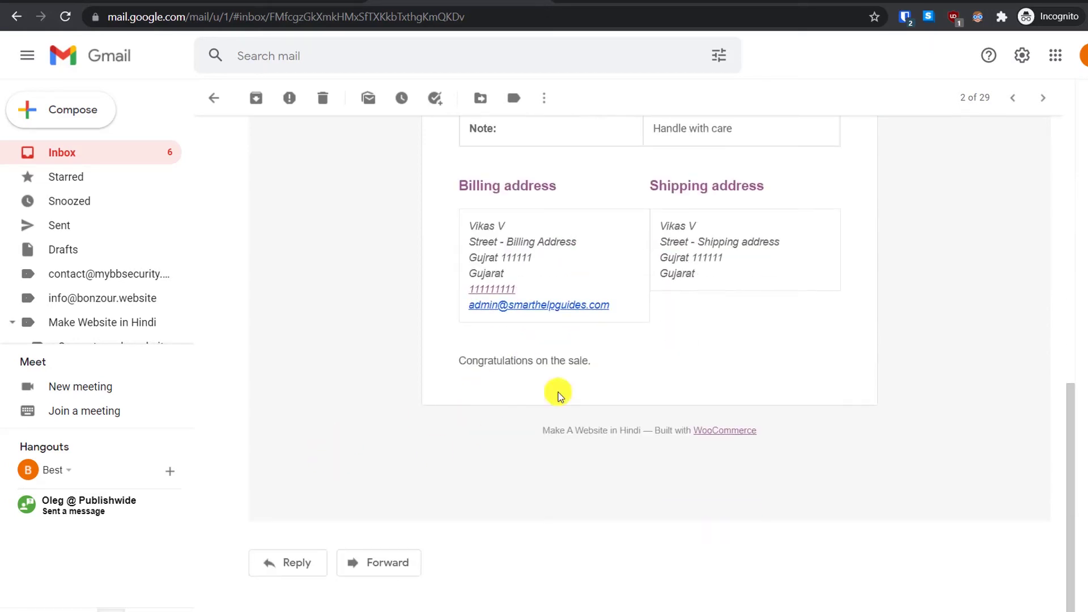
{"action": "left_click", "coordinate": [214, 98]}
Read the customer's 'order has been received' email and switch back to WordPress admin
{"action": "left_click", "coordinate": [582, 178]}
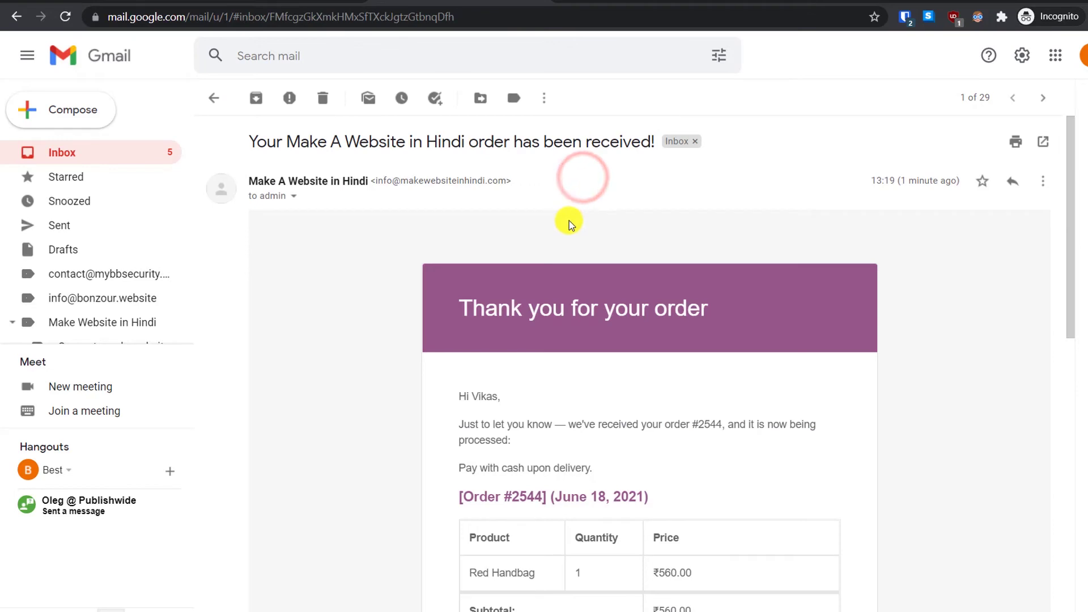
{"action": "scroll", "coordinate": [570, 221], "scroll_direction": "down", "scroll_amount": 10}
{"action": "scroll", "coordinate": [287, 496], "scroll_direction": "down", "scroll_amount": 1}
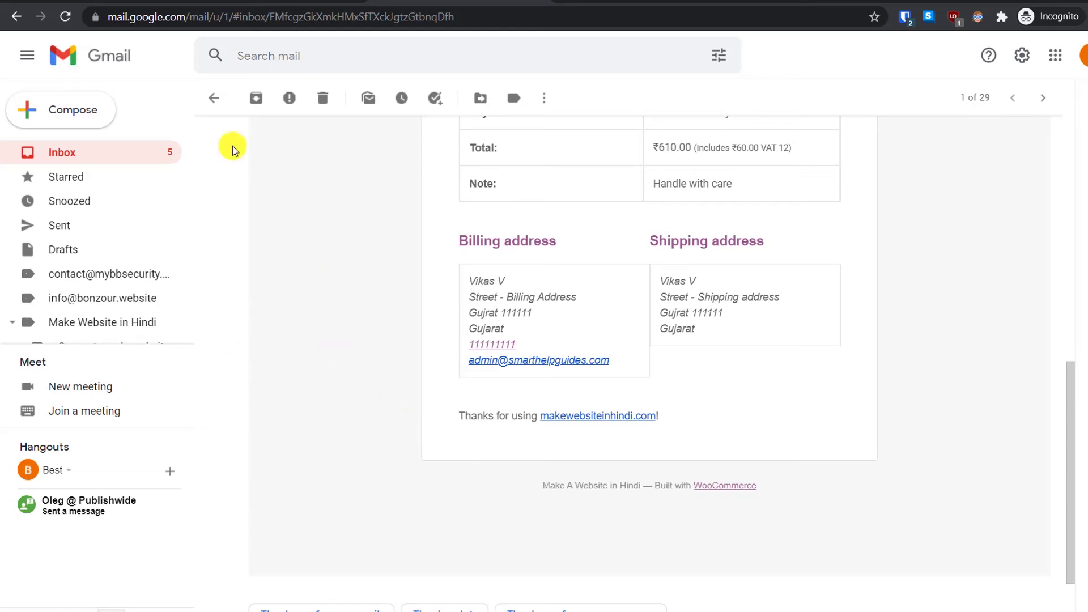
{"action": "left_click", "coordinate": [105, 2]}
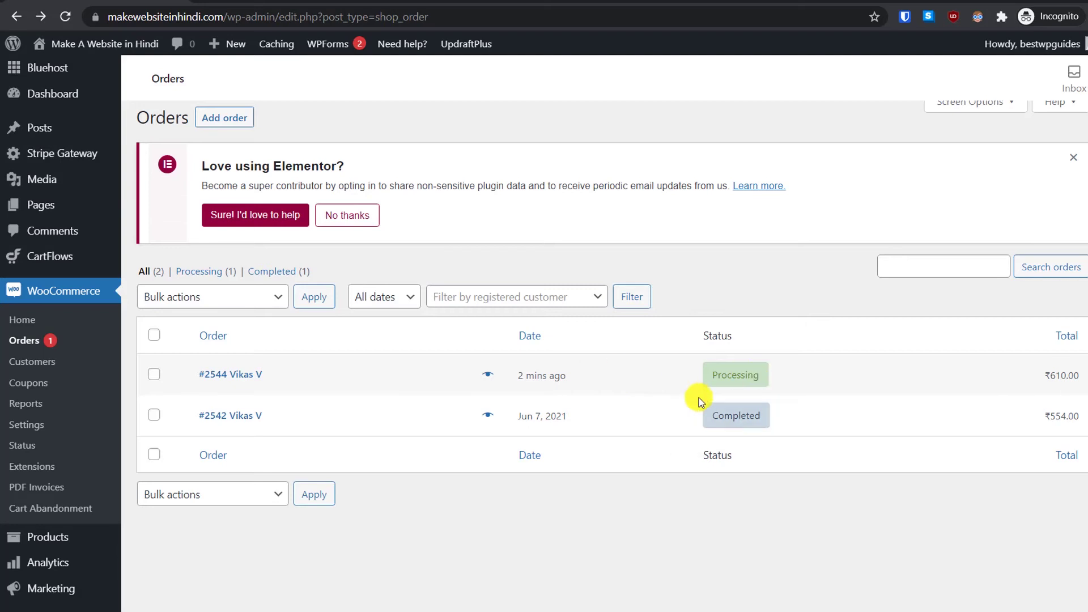
Change the ₹610.00 order #2544 from Processing to Completed and update it
{"action": "left_click", "coordinate": [732, 368]}
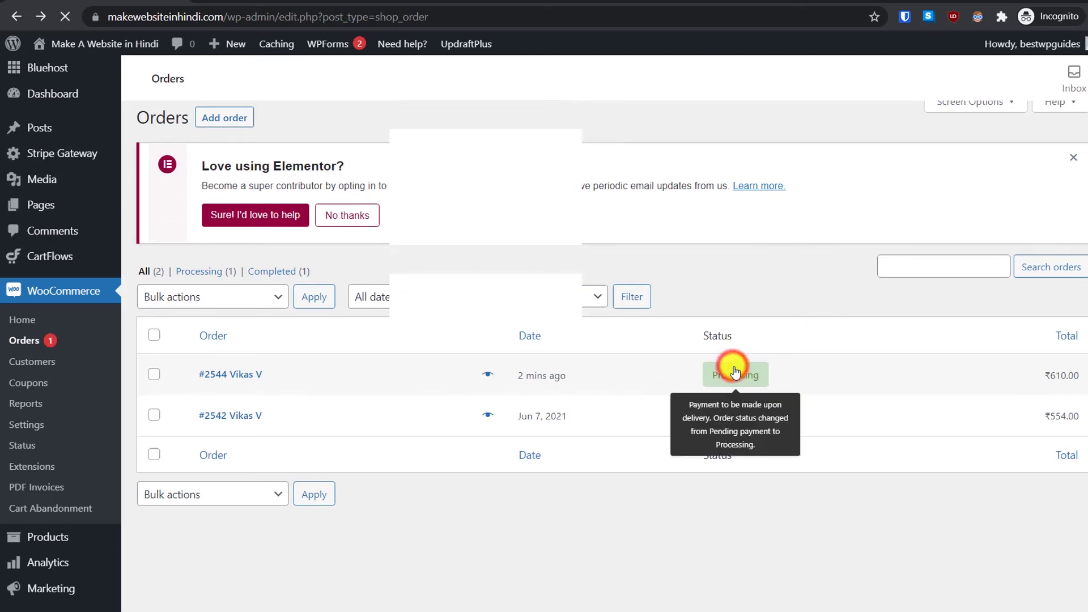
{"action": "mouse_move", "coordinate": [744, 389]}
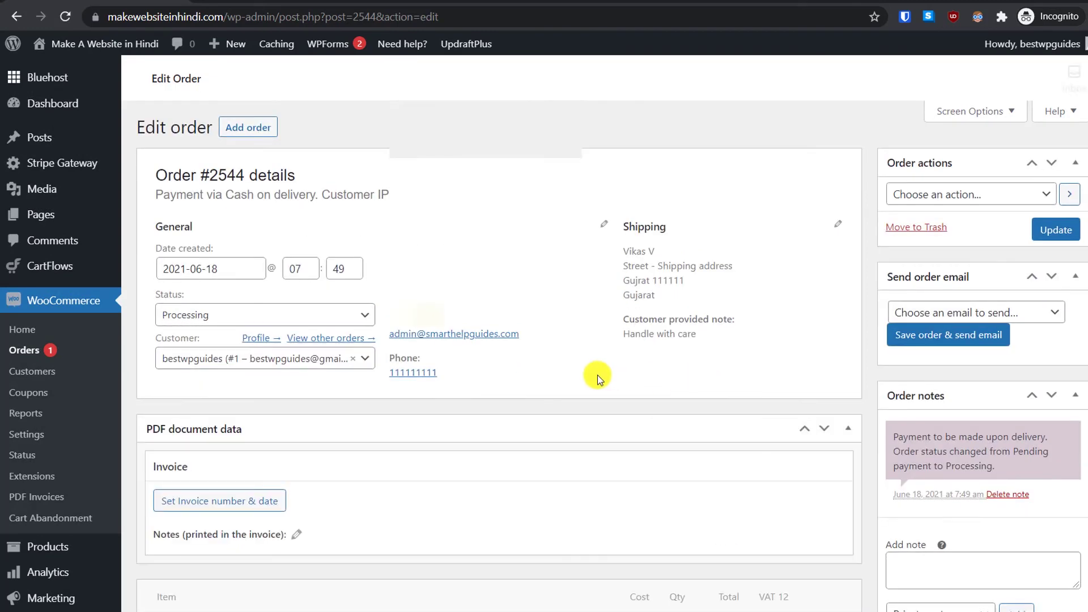
{"action": "left_click", "coordinate": [173, 442]}
{"action": "left_click", "coordinate": [215, 535]}
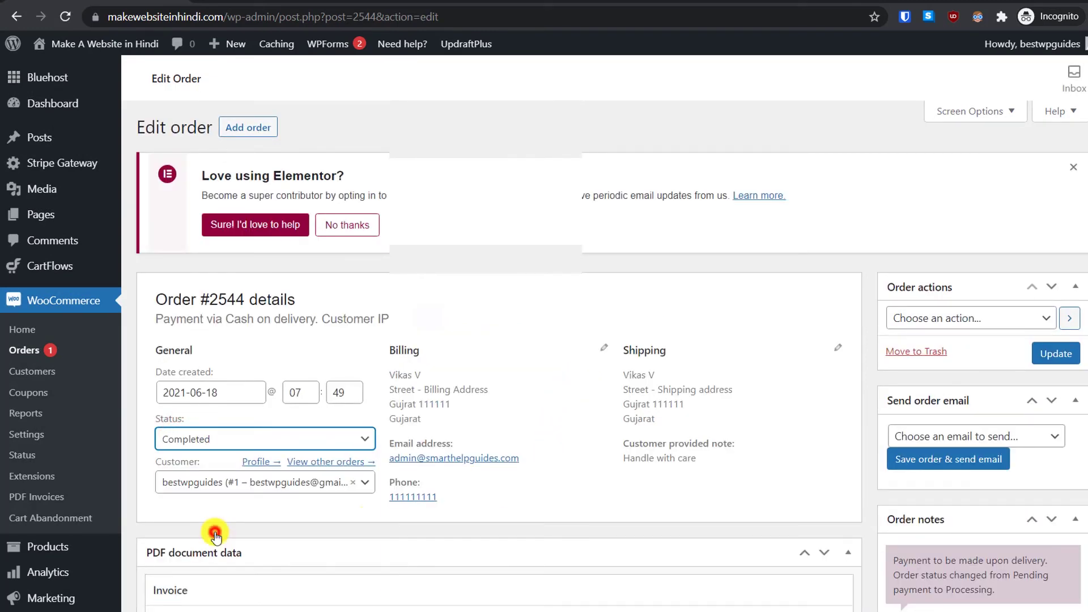
{"action": "left_click", "coordinate": [688, 486]}
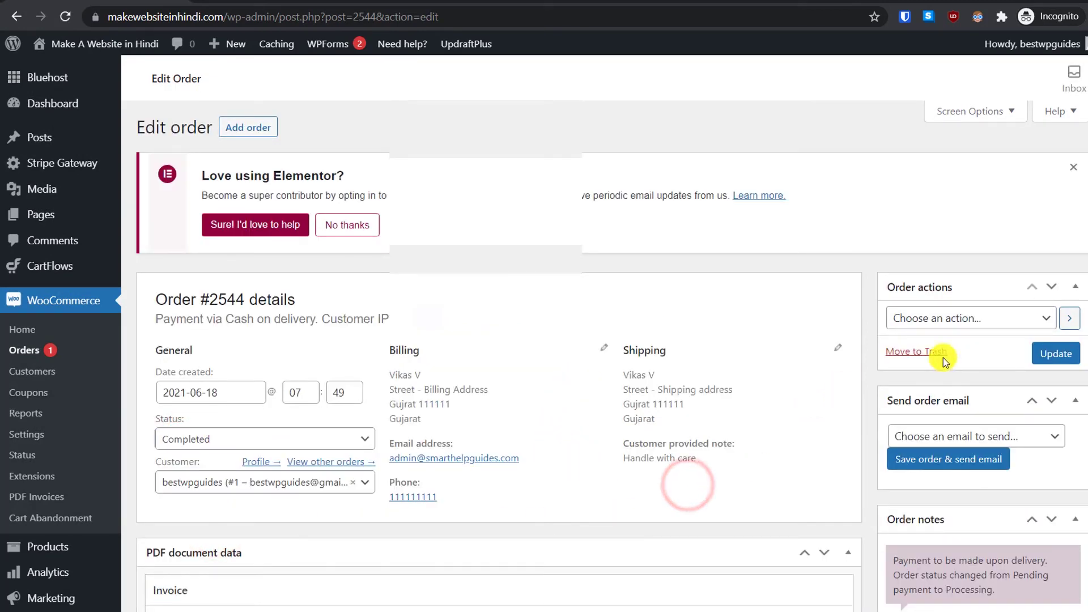
{"action": "left_click", "coordinate": [1039, 356]}
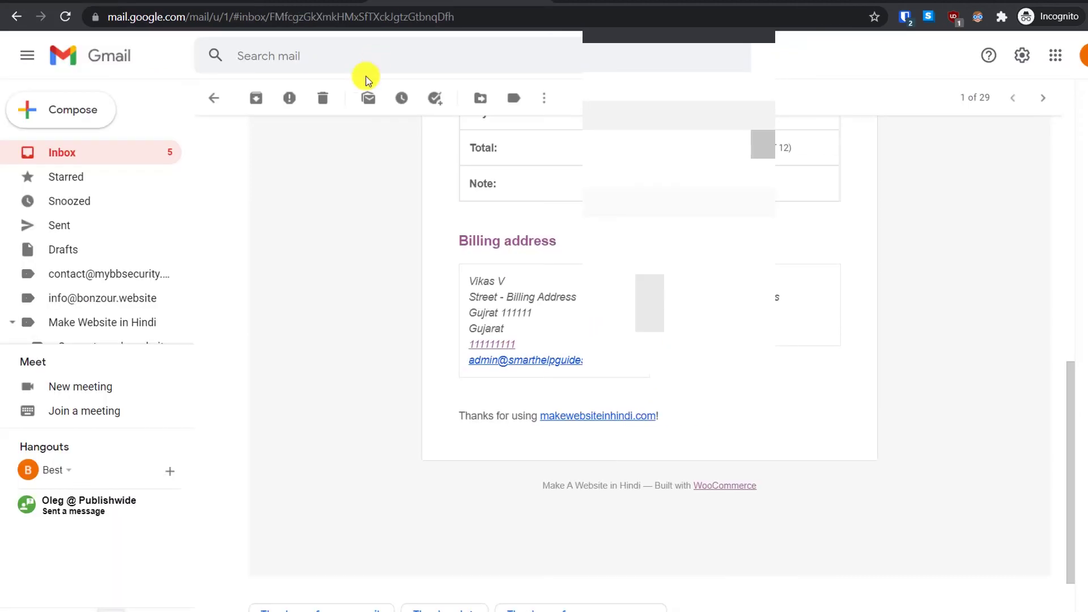
From the inbox, open the 'order is now complete' email and preview its invoice-2544.pdf attachment
{"action": "left_click", "coordinate": [99, 156]}
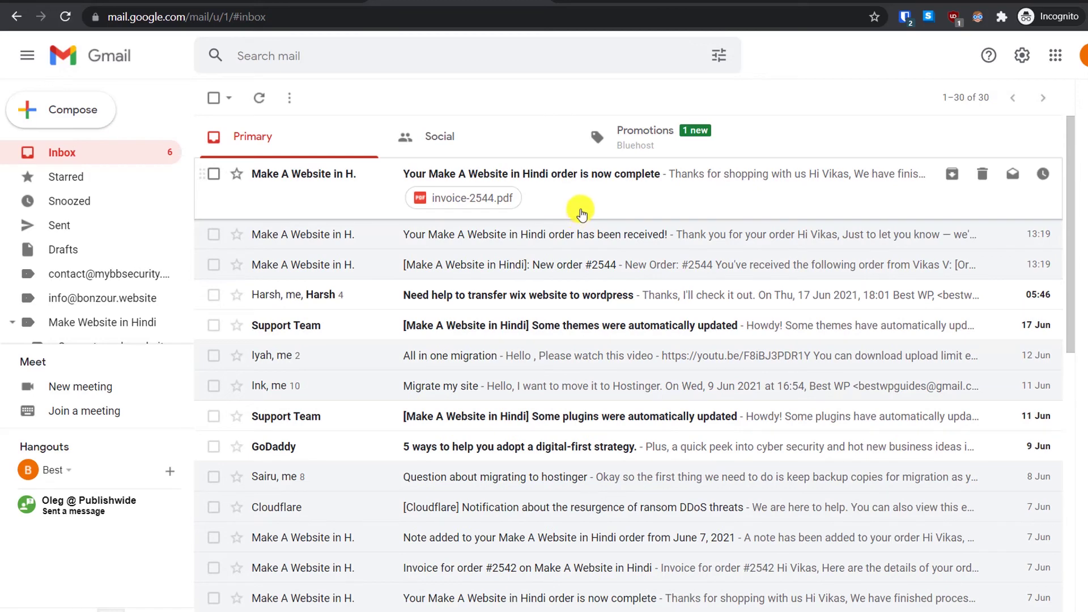
{"action": "left_click", "coordinate": [623, 205]}
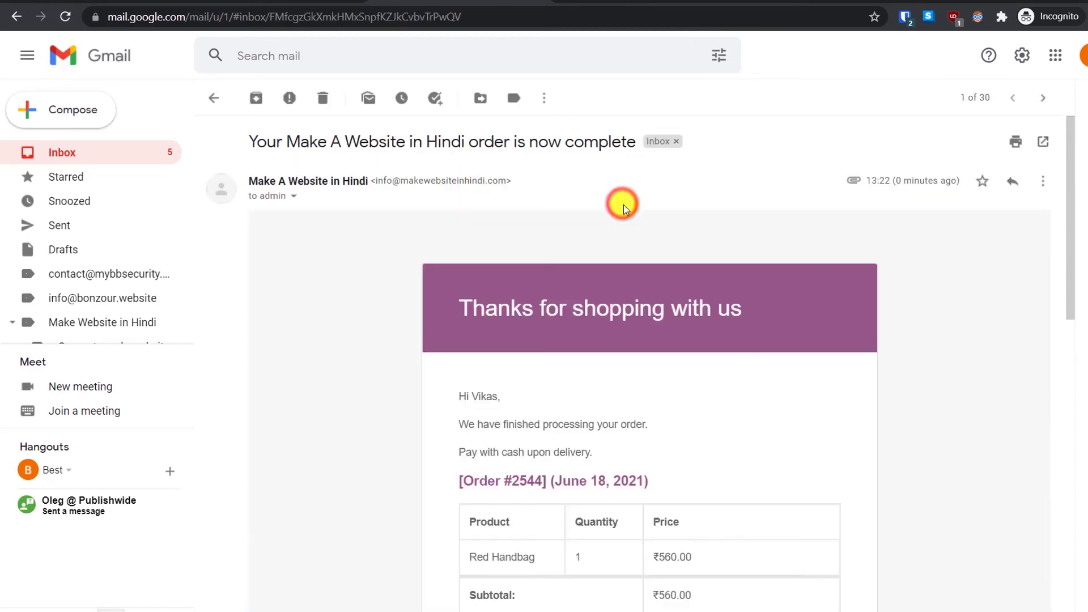
{"action": "scroll", "coordinate": [621, 283], "scroll_direction": "down", "scroll_amount": 5}
{"action": "scroll", "coordinate": [621, 283], "scroll_direction": "down", "scroll_amount": 8}
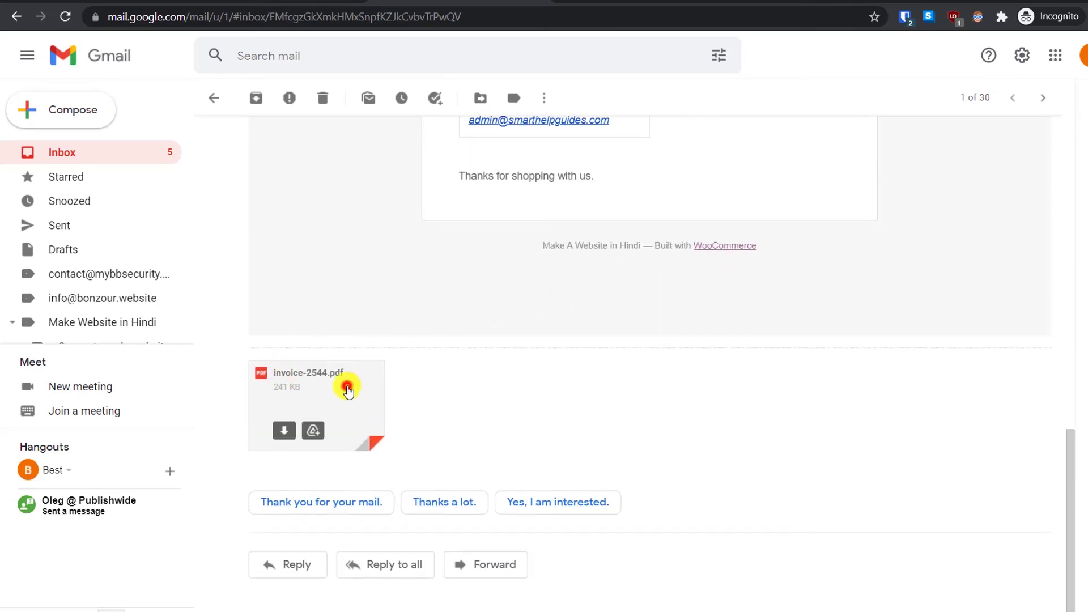
{"action": "left_click", "coordinate": [347, 389]}
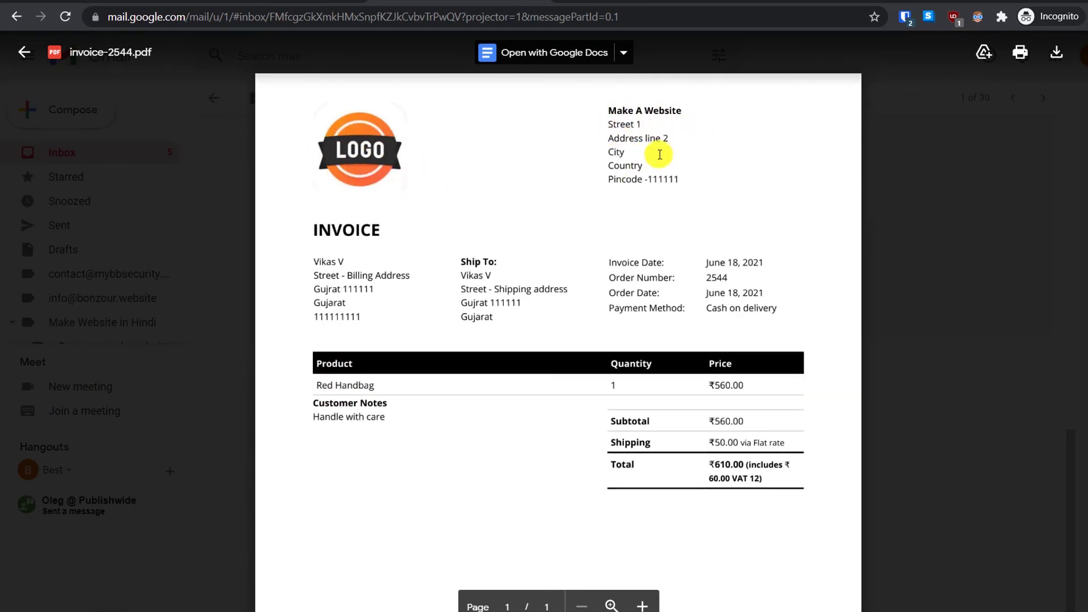
{"action": "scroll", "coordinate": [520, 212], "scroll_direction": "down", "scroll_amount": 1}
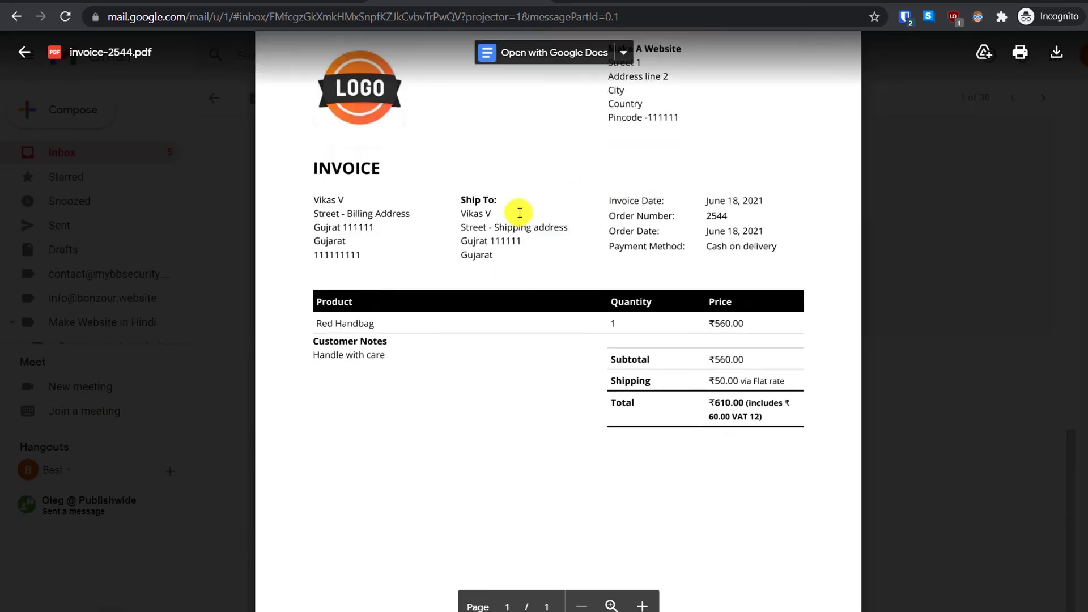
{"action": "scroll", "coordinate": [520, 212], "scroll_direction": "down", "scroll_amount": 2}
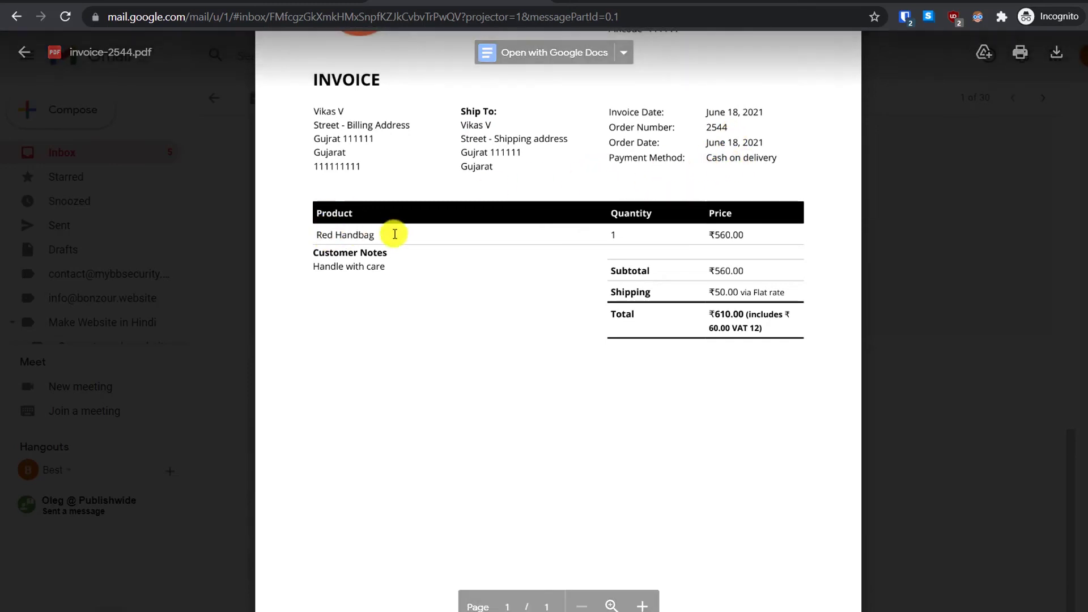
{"action": "left_click", "coordinate": [315, 254]}
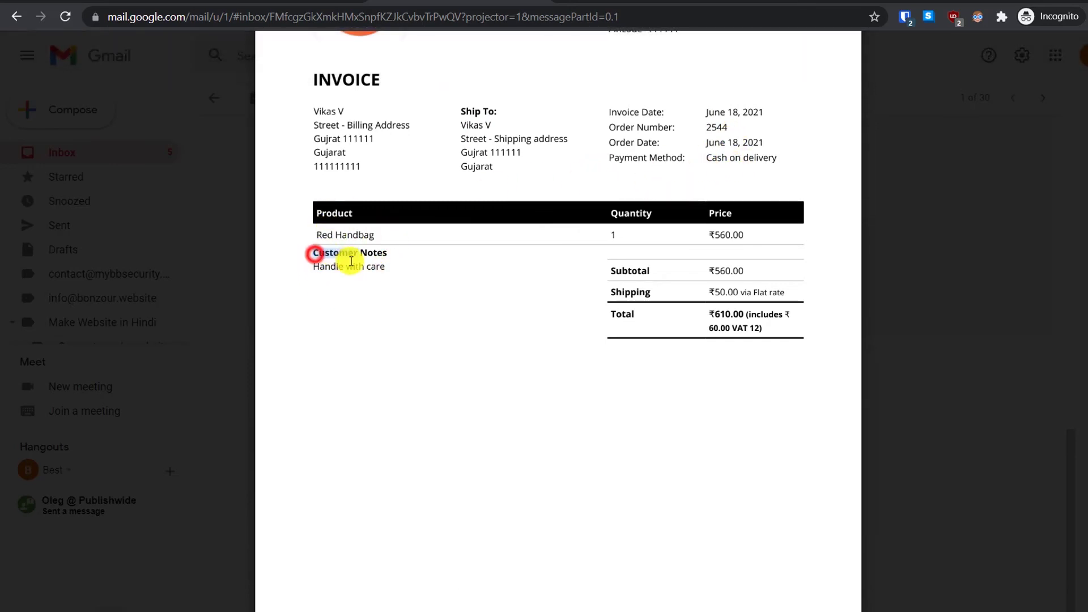
{"action": "left_click", "coordinate": [358, 273]}
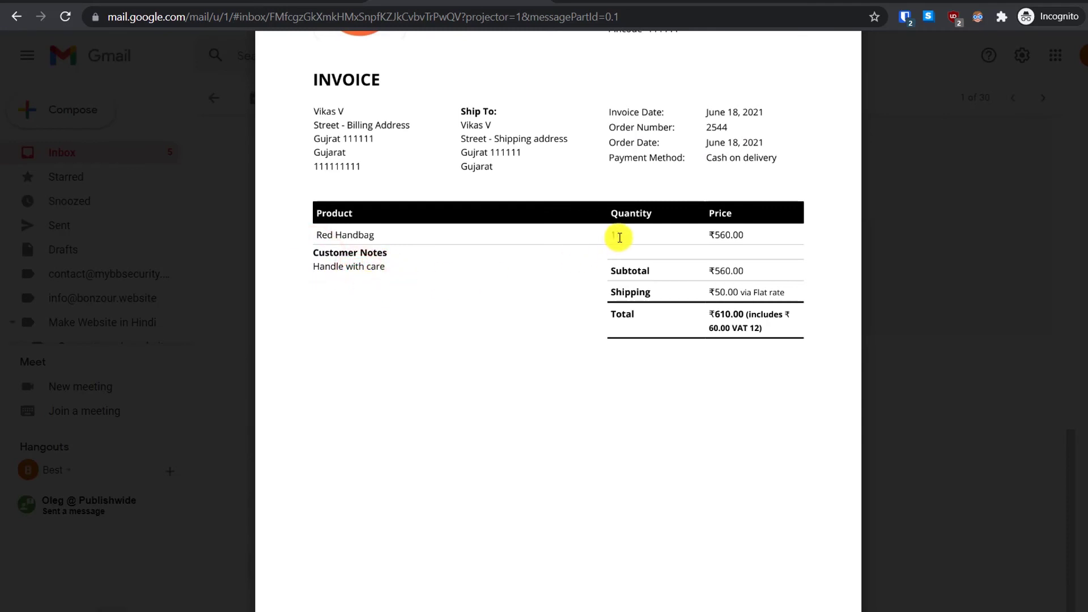
{"action": "scroll", "coordinate": [523, 477], "scroll_direction": "down", "scroll_amount": 3}
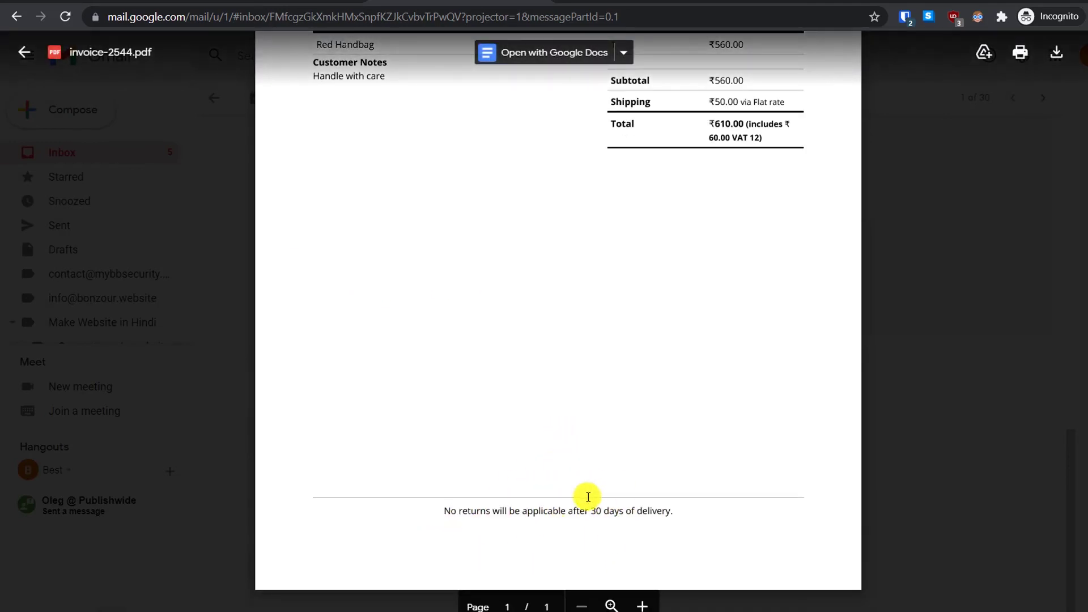
{"action": "scroll", "coordinate": [603, 498], "scroll_direction": "up", "scroll_amount": 4}
{"action": "scroll", "coordinate": [529, 390], "scroll_direction": "up", "scroll_amount": 3}
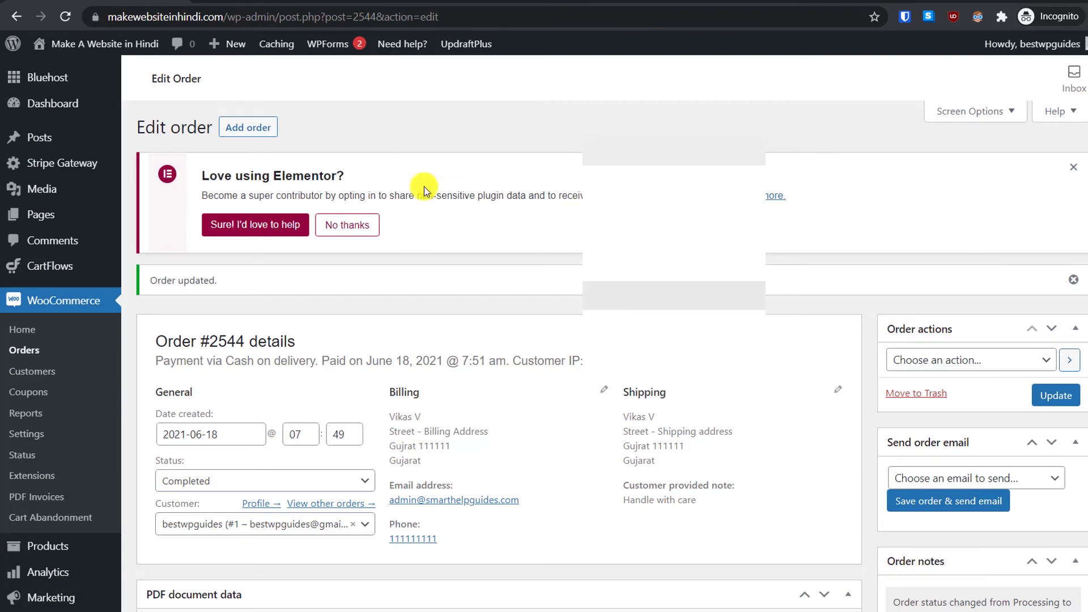
Create the PDF Packing Slip for order #2544 from the Create PDF box
{"action": "scroll", "coordinate": [493, 256], "scroll_direction": "down", "scroll_amount": 5}
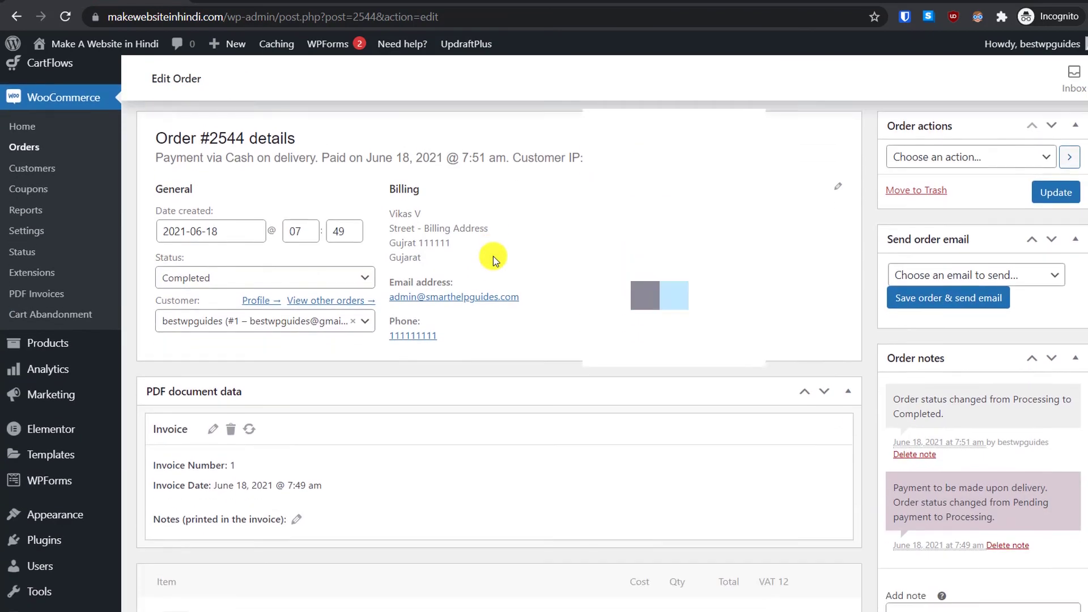
{"action": "scroll", "coordinate": [494, 257], "scroll_direction": "up", "scroll_amount": 5}
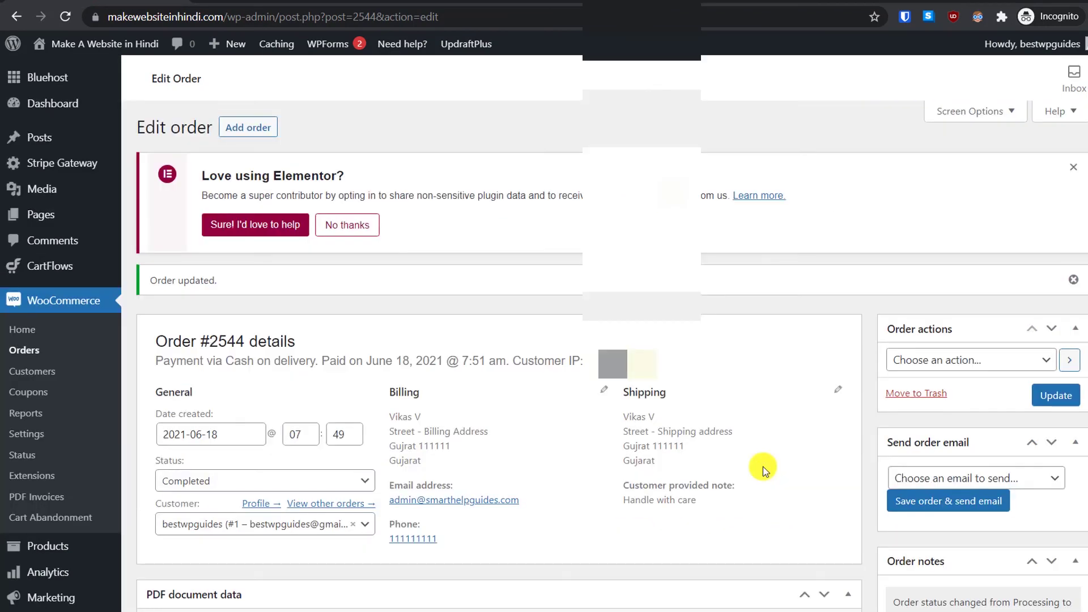
{"action": "scroll", "coordinate": [739, 466], "scroll_direction": "down", "scroll_amount": 8}
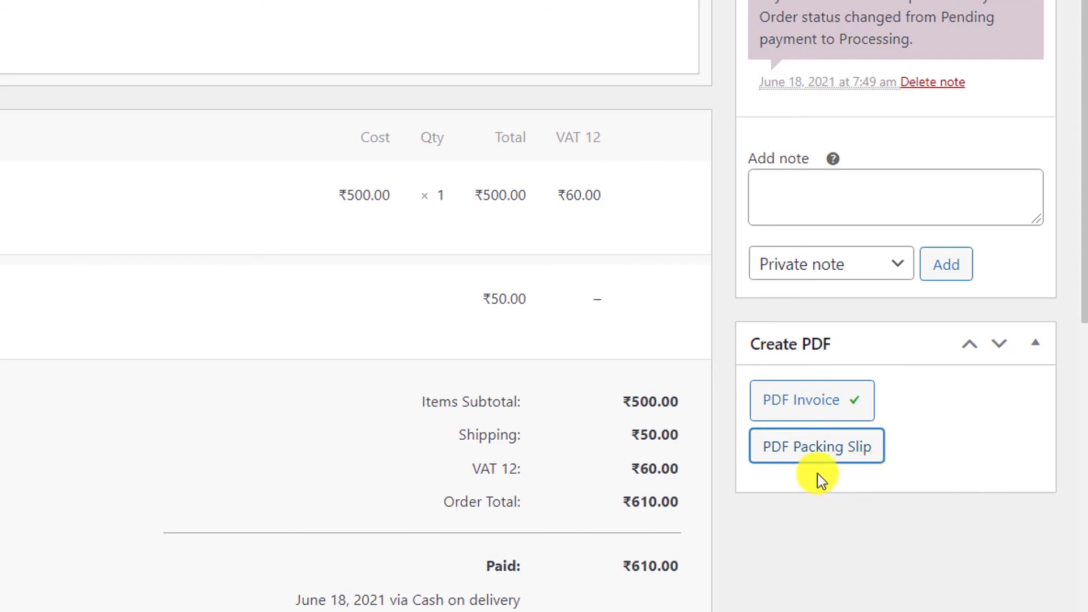
{"action": "left_click", "coordinate": [808, 453]}
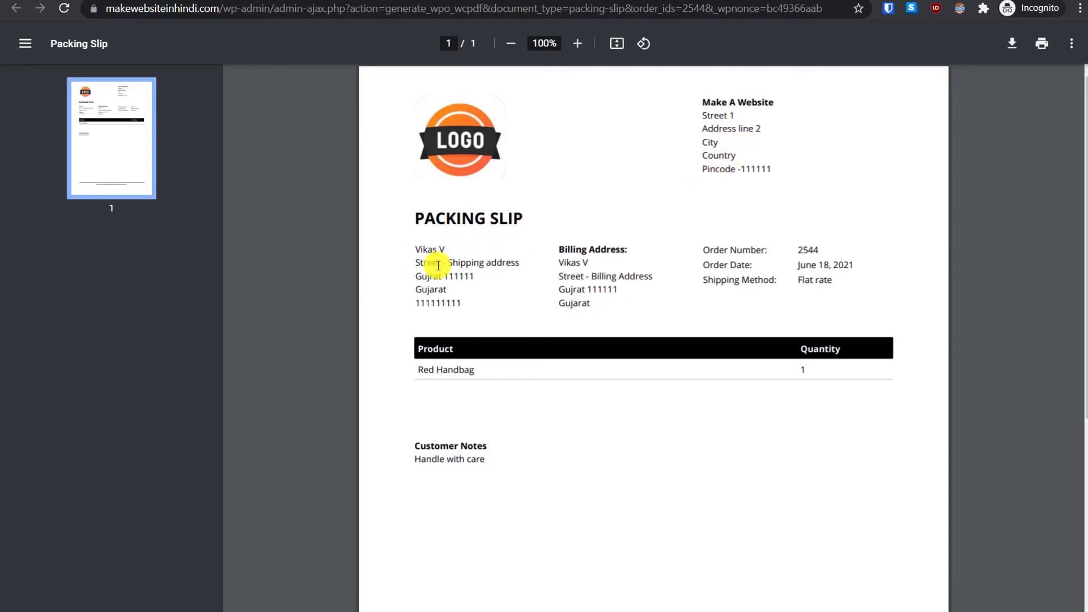
{"action": "left_click_drag", "start_coordinate": [428, 262], "coordinate": [439, 291]}
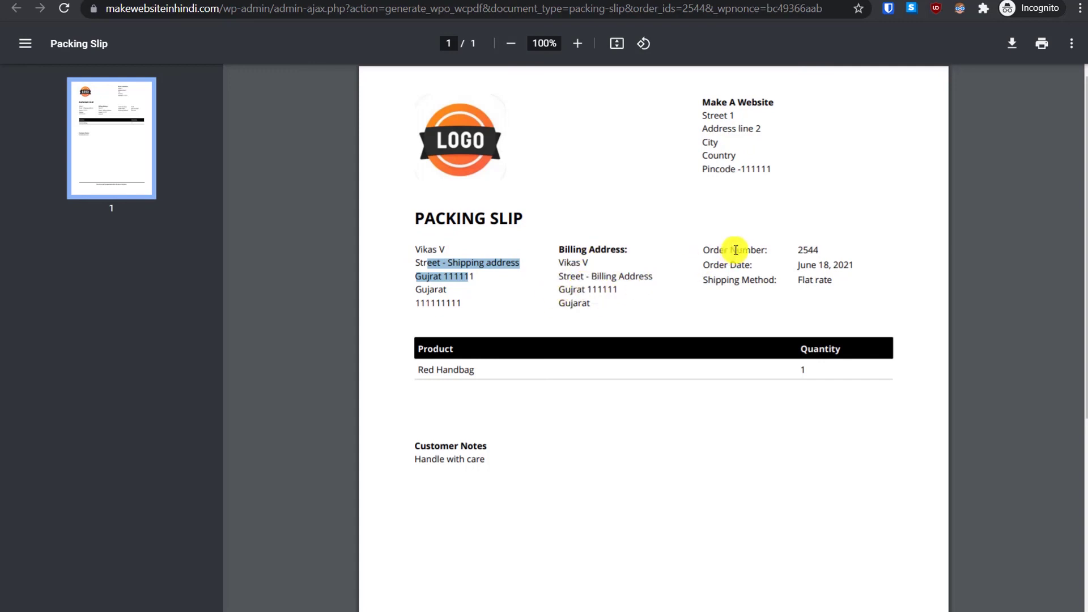
{"action": "scroll", "coordinate": [734, 255], "scroll_direction": "down", "scroll_amount": 1}
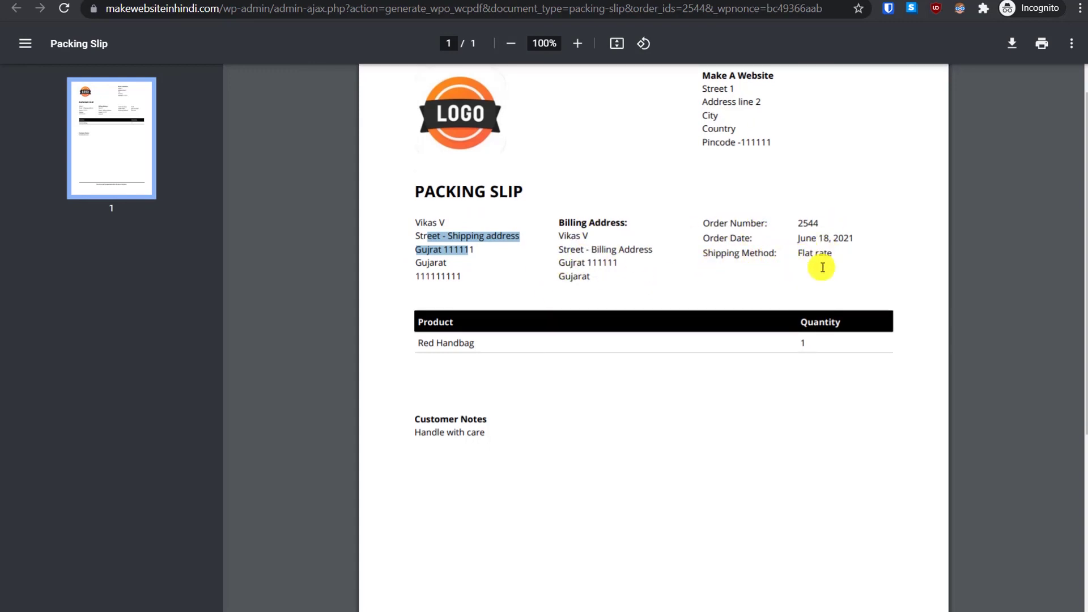
{"action": "scroll", "coordinate": [417, 388], "scroll_direction": "down", "scroll_amount": 4}
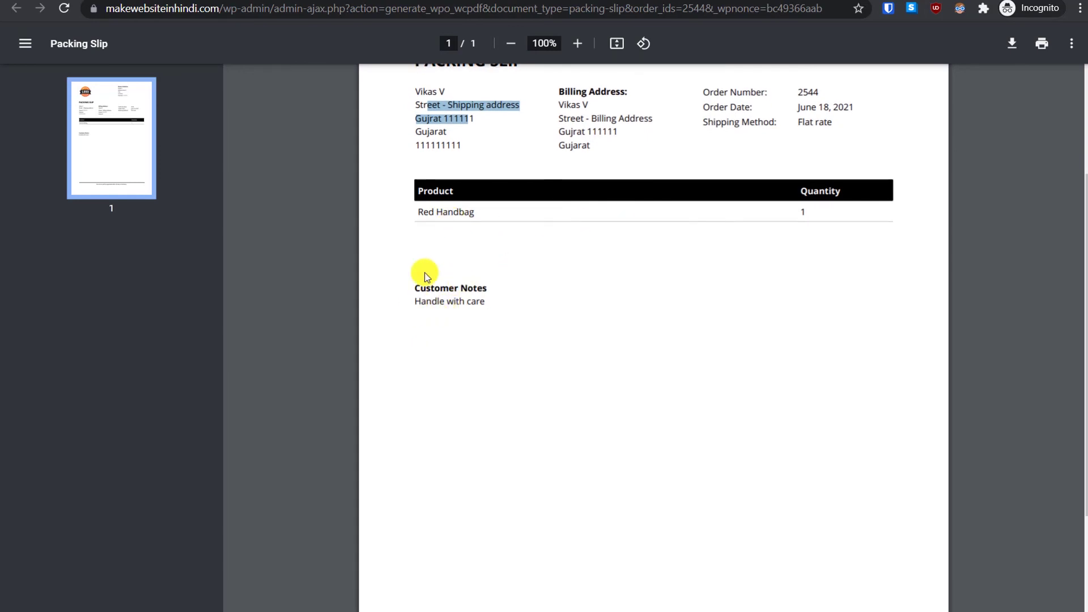
{"action": "left_click", "coordinate": [505, 301]}
{"action": "scroll", "coordinate": [534, 340], "scroll_direction": "up", "scroll_amount": 5}
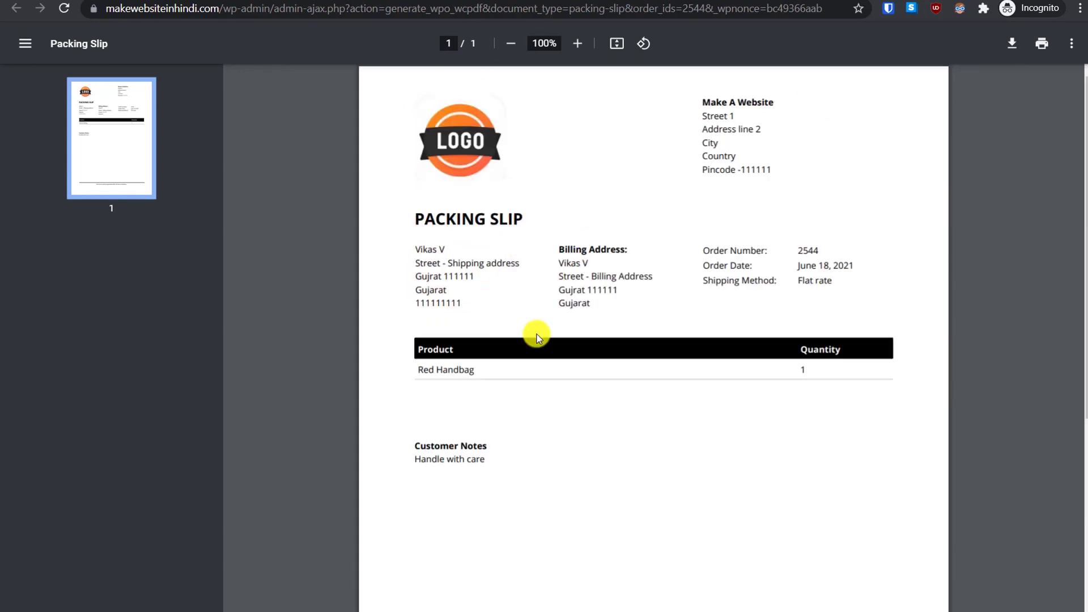